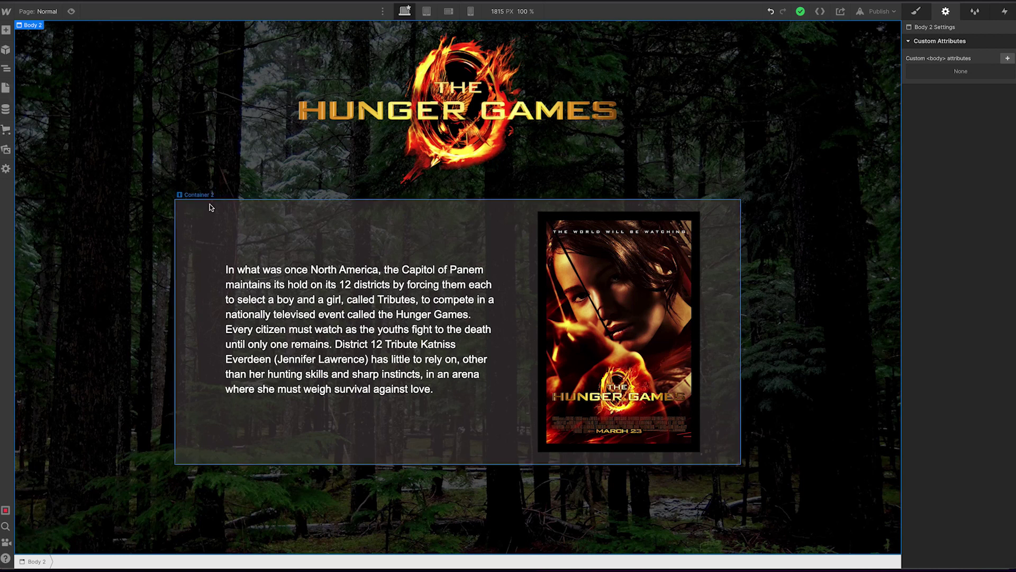
Try adding the tree.svg asset as an image element inside the translucent container
click(397, 200)
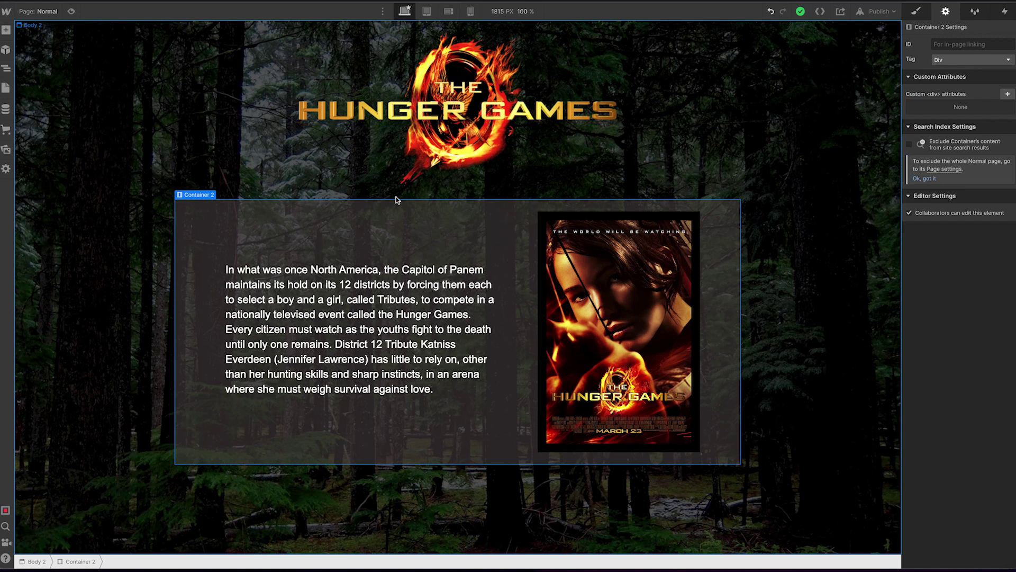
key(super+e)
text(img)
key(Return)
click(757, 433)
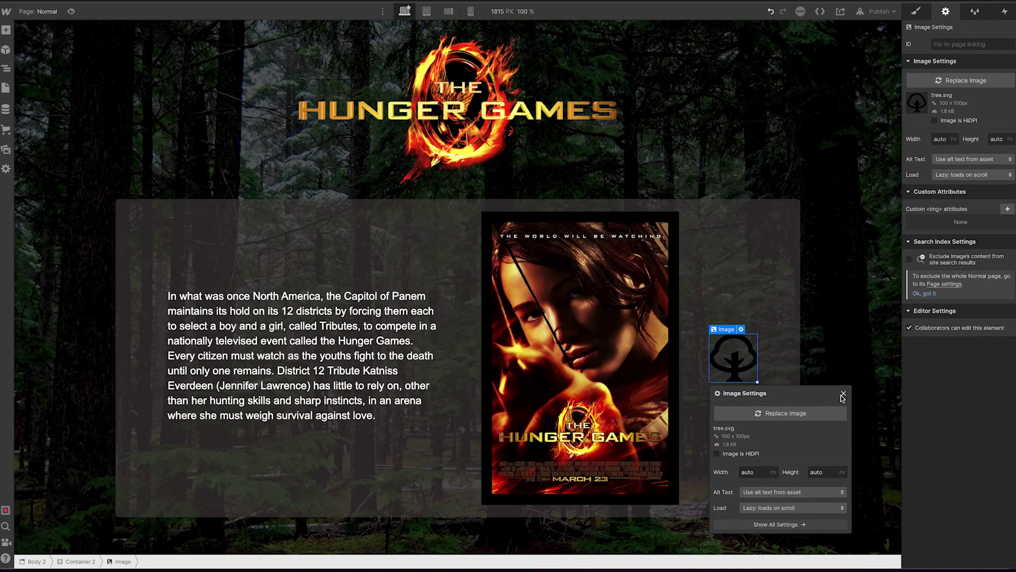
click(843, 394)
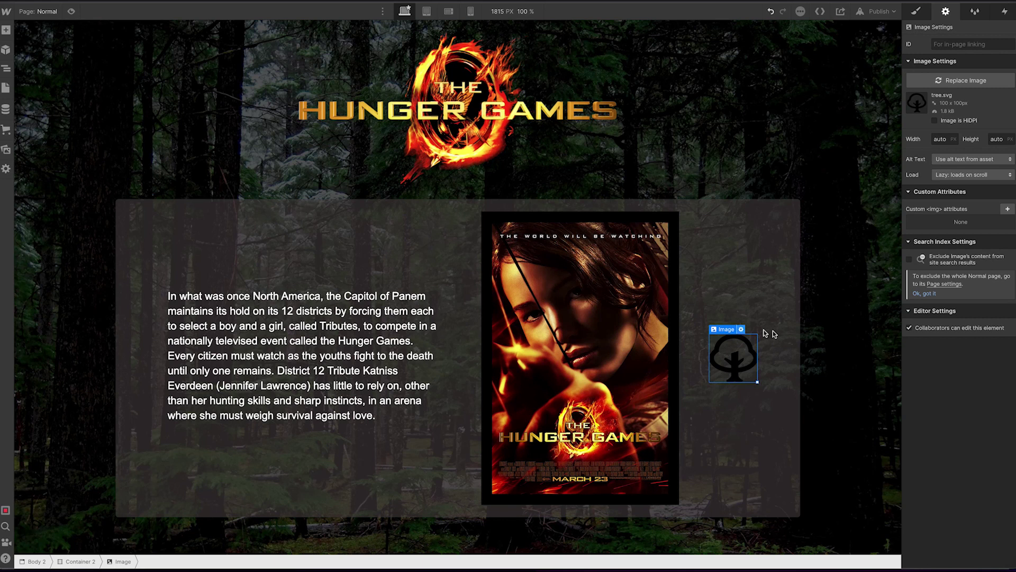
key(ctrl+z)
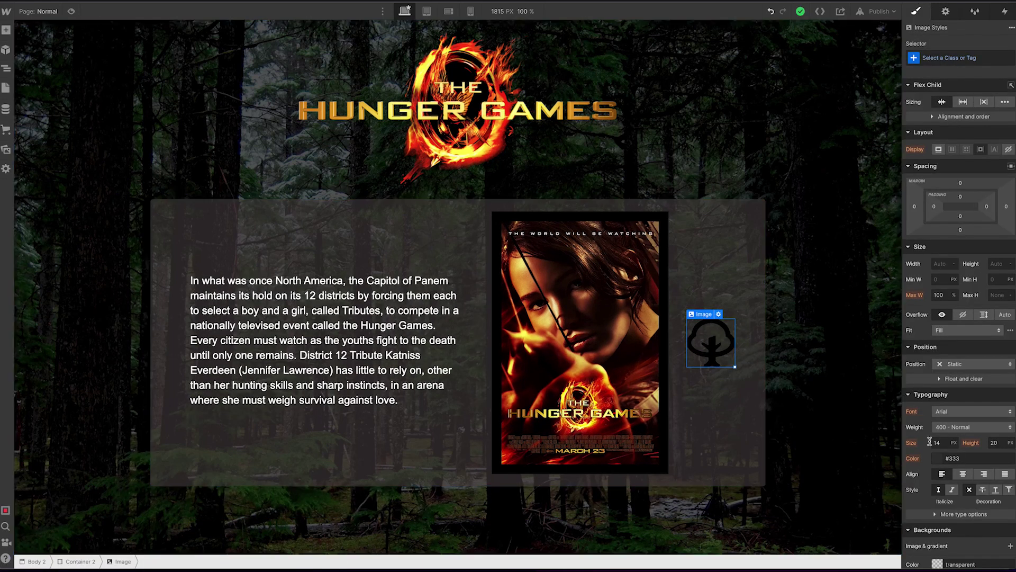
key(ctrl+z)
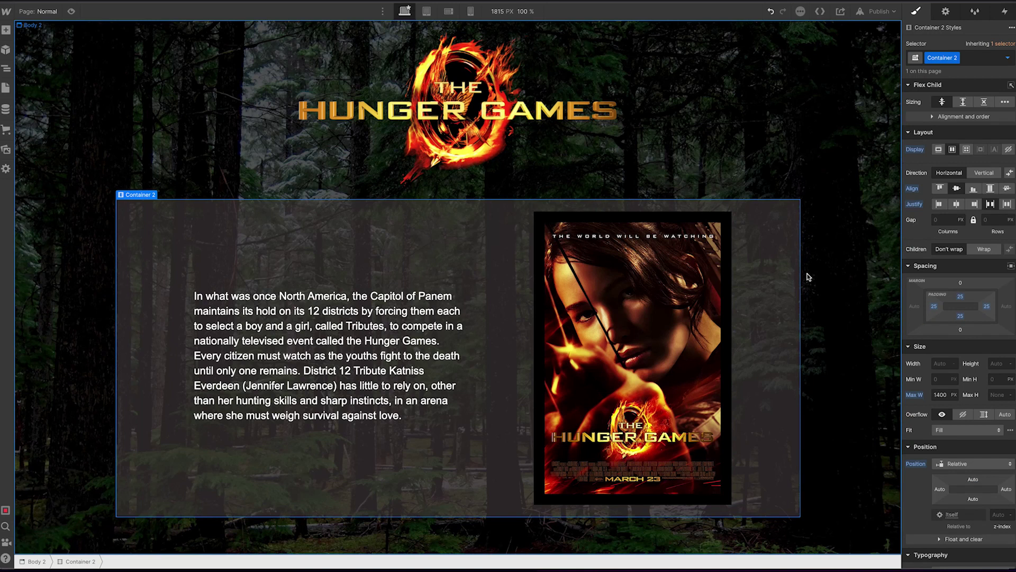
Add an HTML Embed element to the container that holds the paragraph and poster
key(ctrl+e)
text(em)
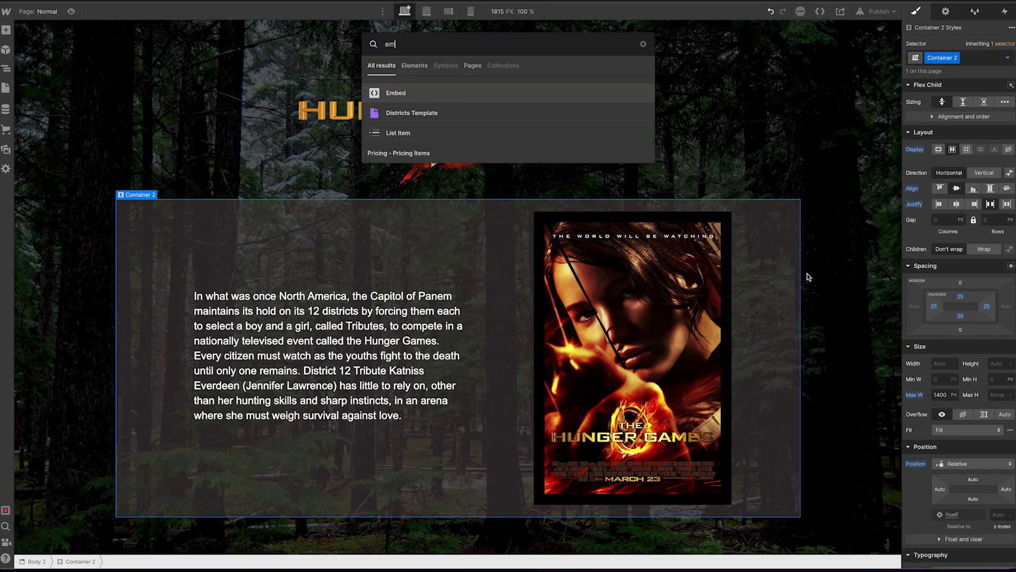
click(437, 94)
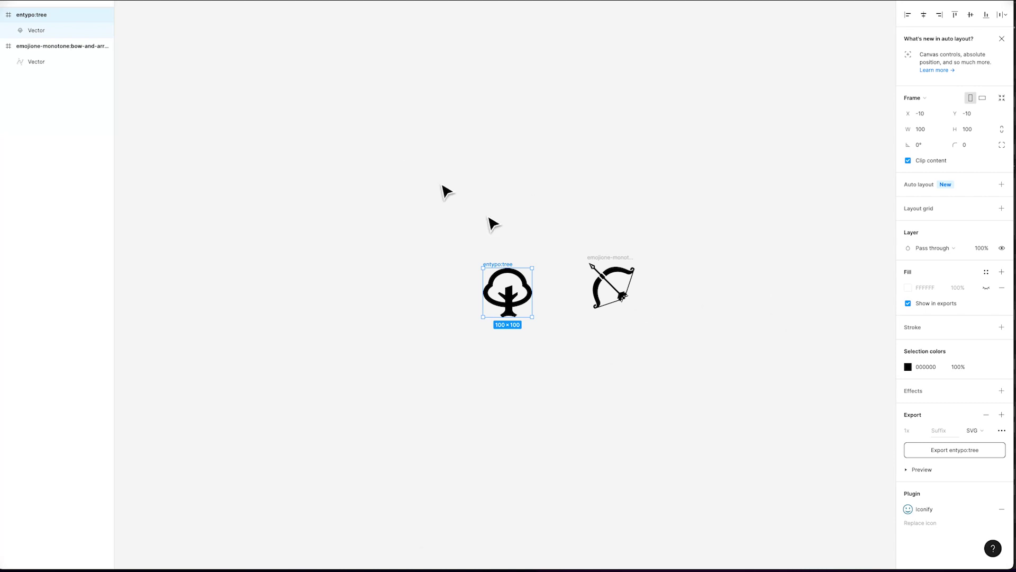
Switch to Figma and copy the bow-and-arrow icon frame as SVG code
click(520, 236)
click(525, 306)
click(561, 296)
click(622, 281)
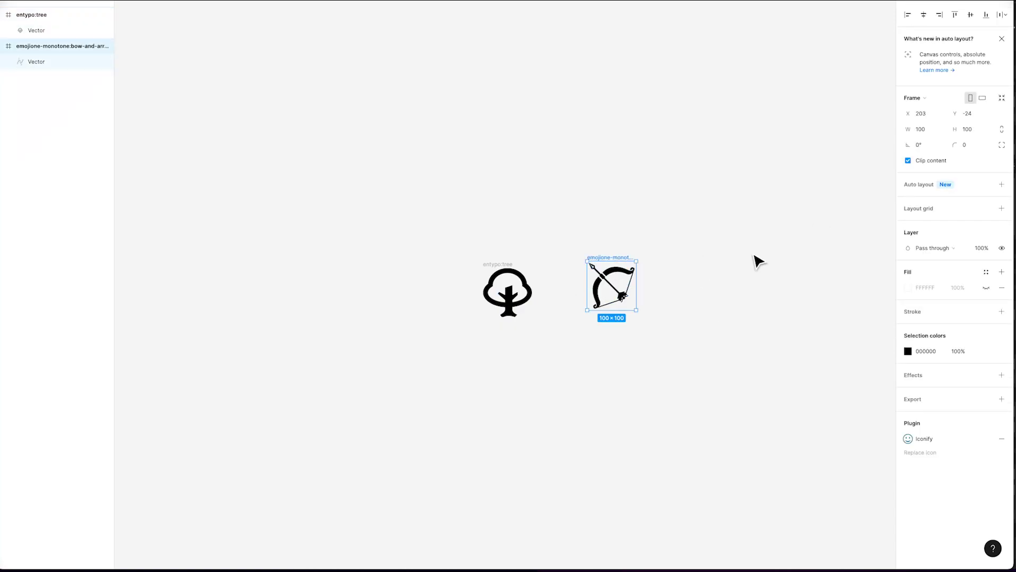
right_click(616, 274)
mouse_move(645, 308)
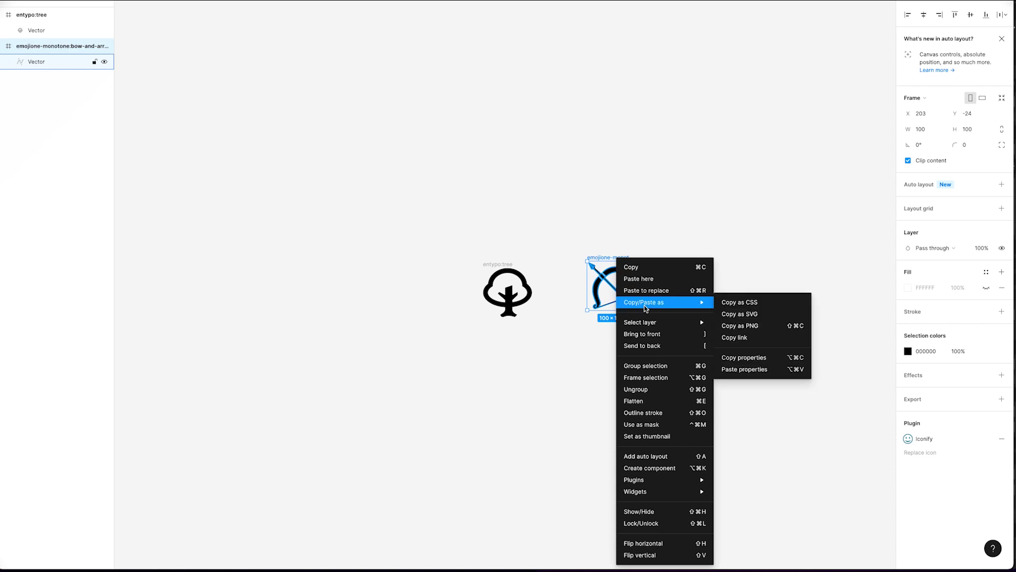
click(765, 314)
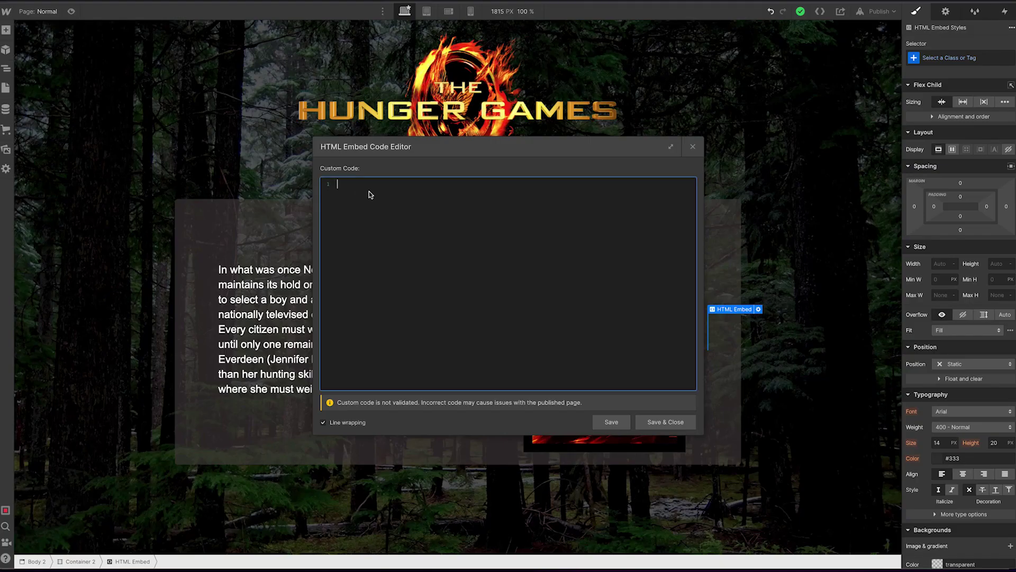
Back in Webflow, paste the SVG code into the embed and set its width and height attributes to 100%
key(ctrl+v)
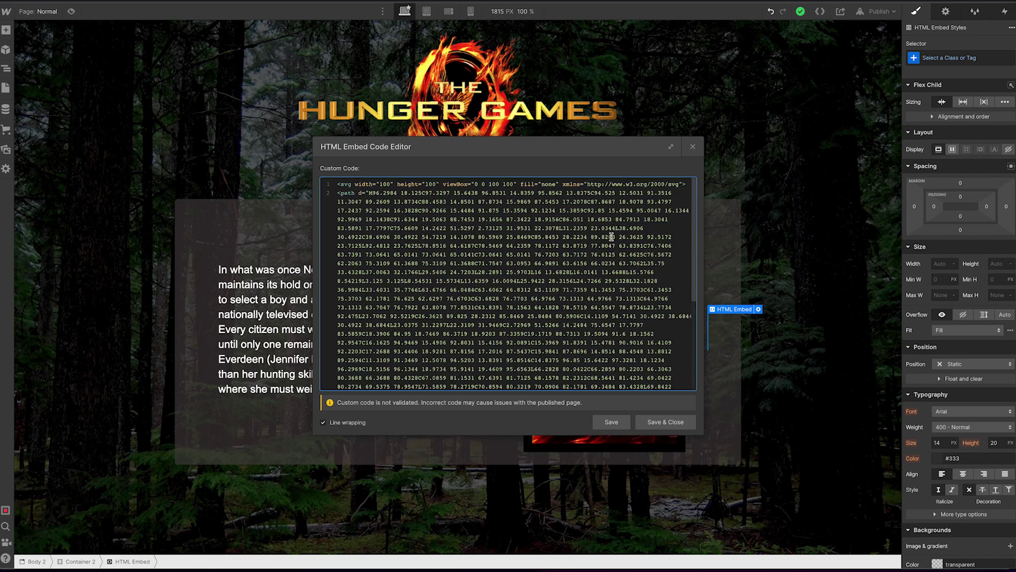
scroll(568, 253, down, 5)
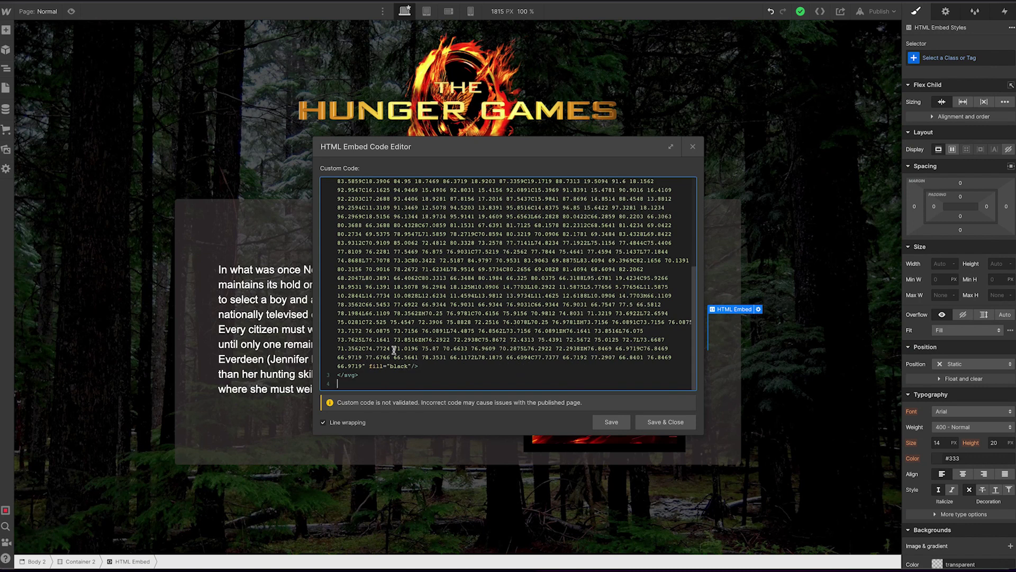
scroll(470, 259, up, 5)
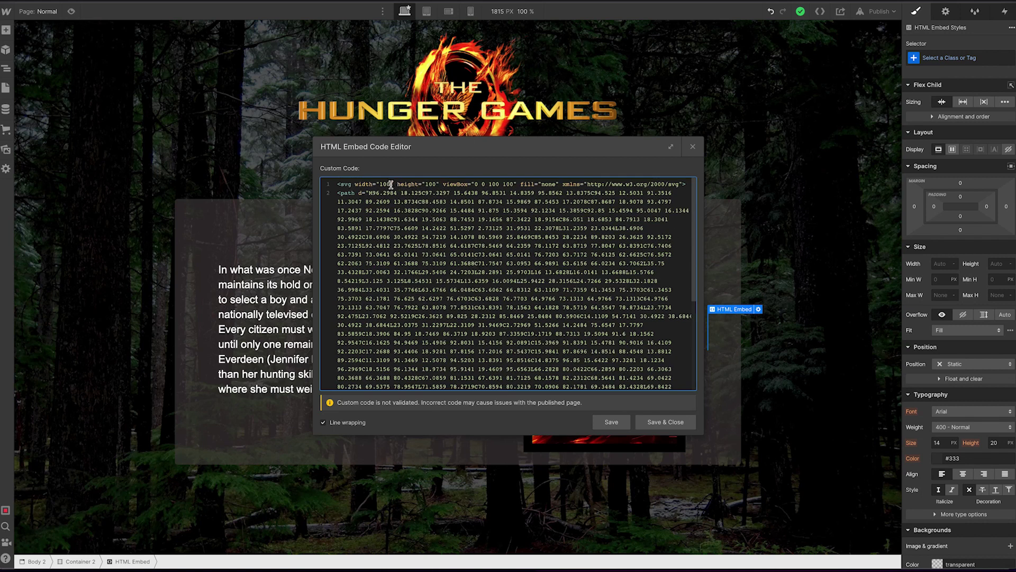
text(%)
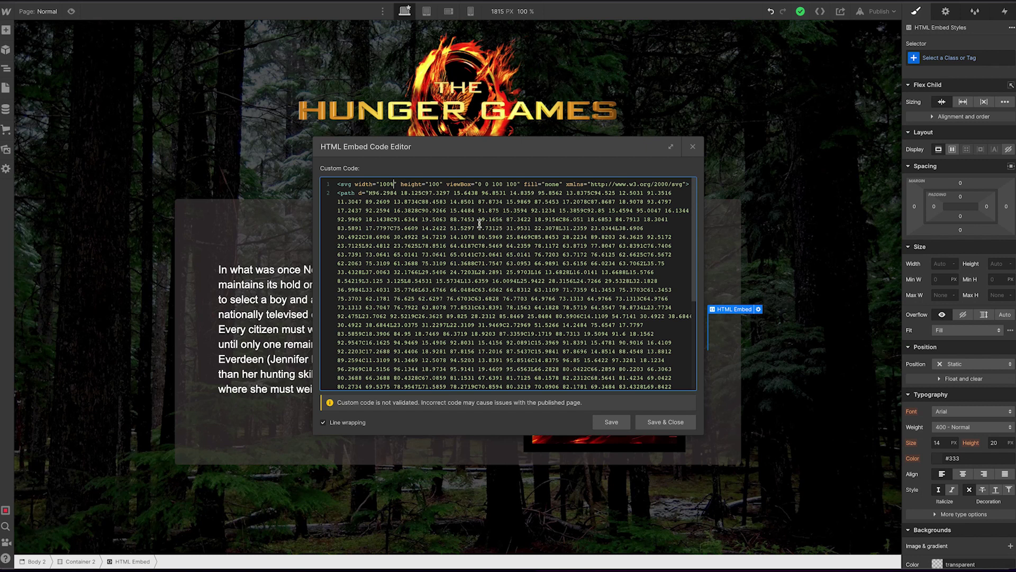
click(443, 186)
text(%)
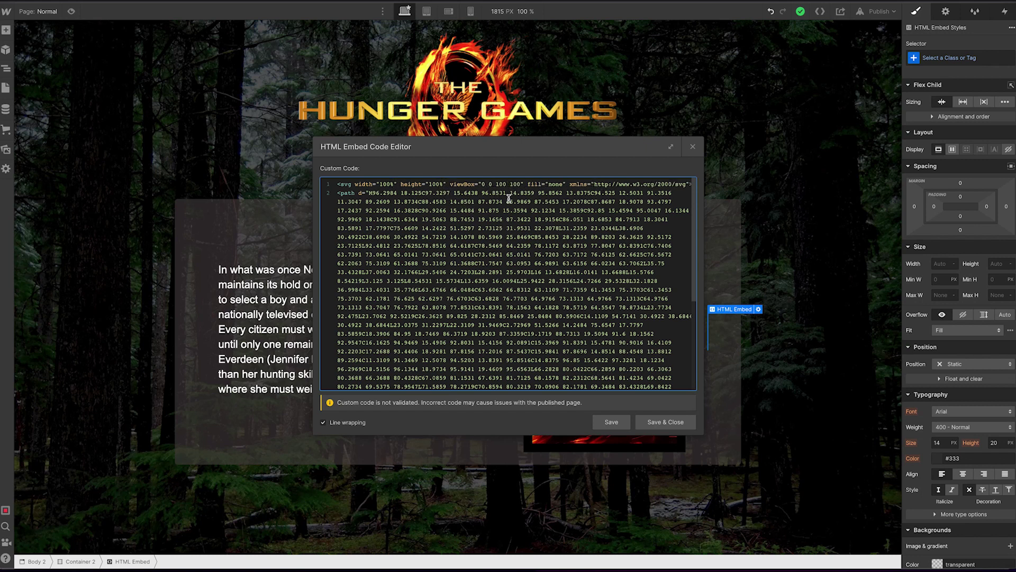
Replace the SVG path's black fill with currentcolor, then save and close the embed code
scroll(422, 352, down, 5)
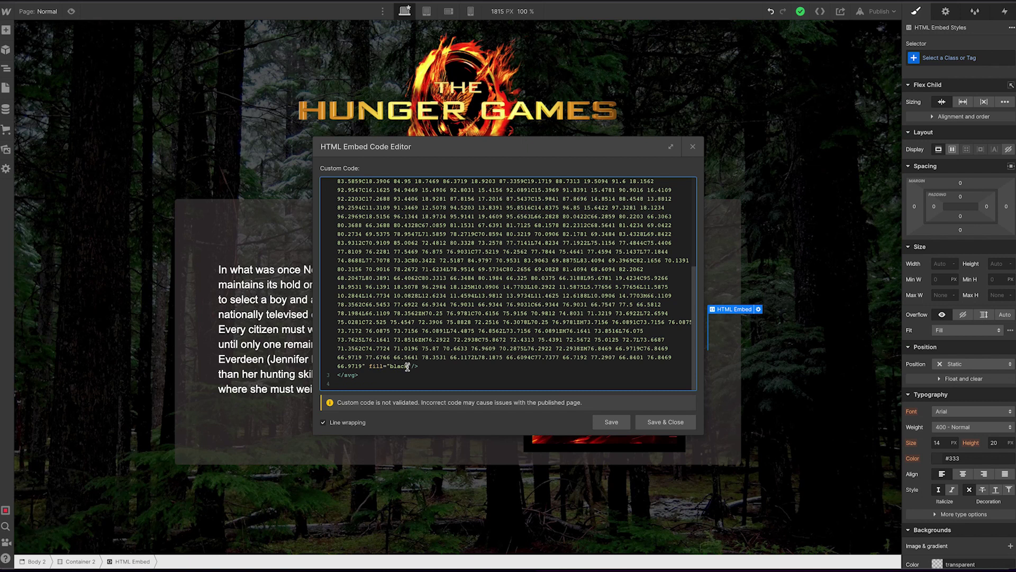
drag(410, 366, 389, 366)
text(currentcolor)
scroll(507, 303, up, 5)
scroll(471, 334, down, 5)
click(653, 424)
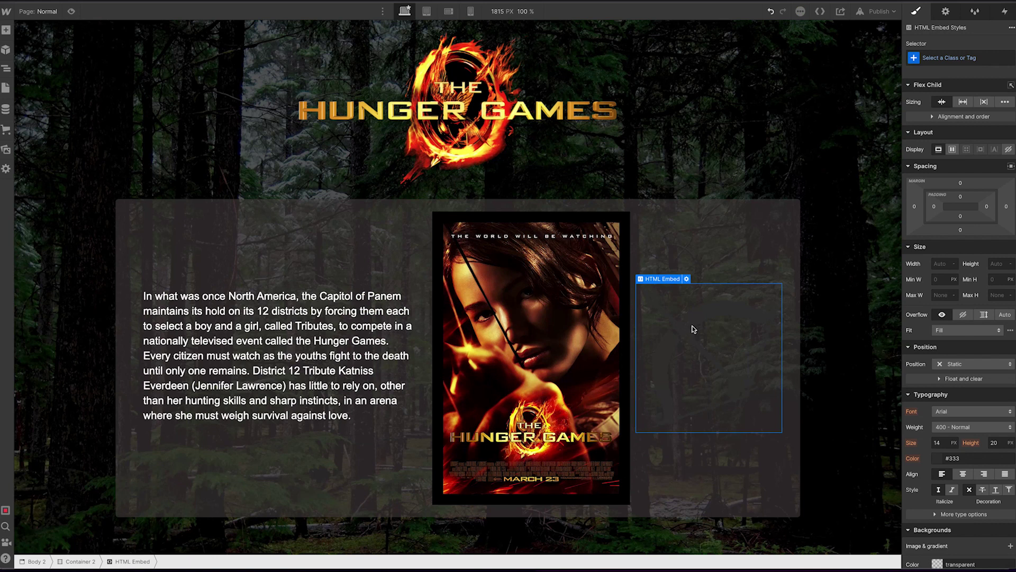
Set the HTML Embed's text color to the green #60ad5e so the bow icon takes it on
click(939, 459)
drag(939, 337, 964, 329)
drag(950, 363, 956, 363)
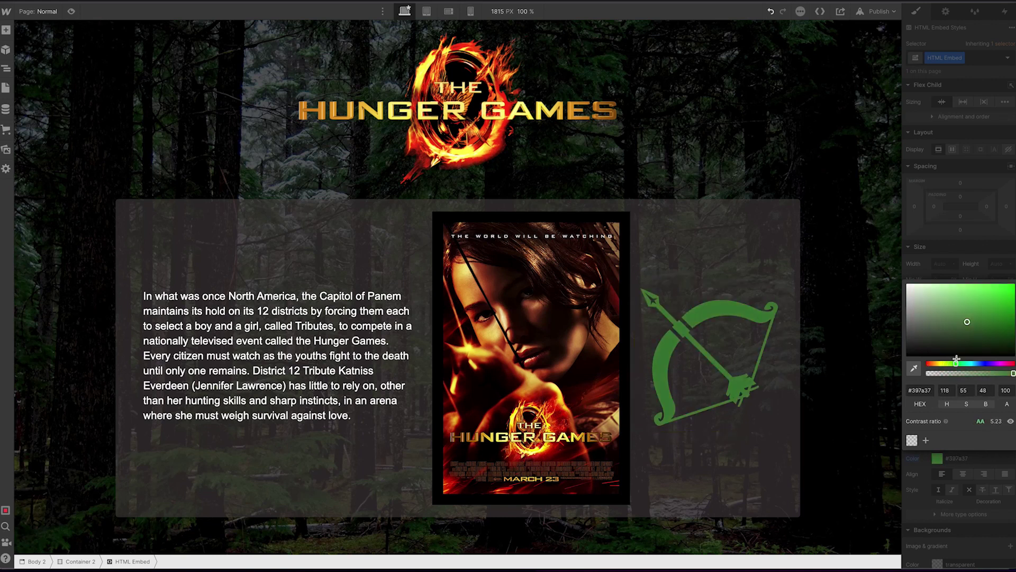
click(850, 288)
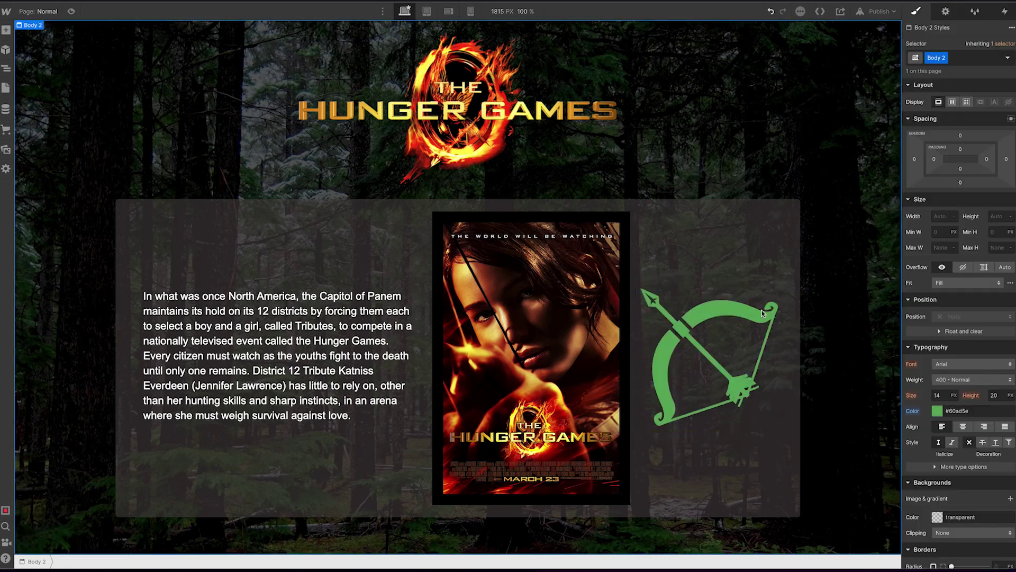
Give the HTML Embed's hover state a very dark green color and add a 200 ms color transition
click(1008, 58)
click(958, 92)
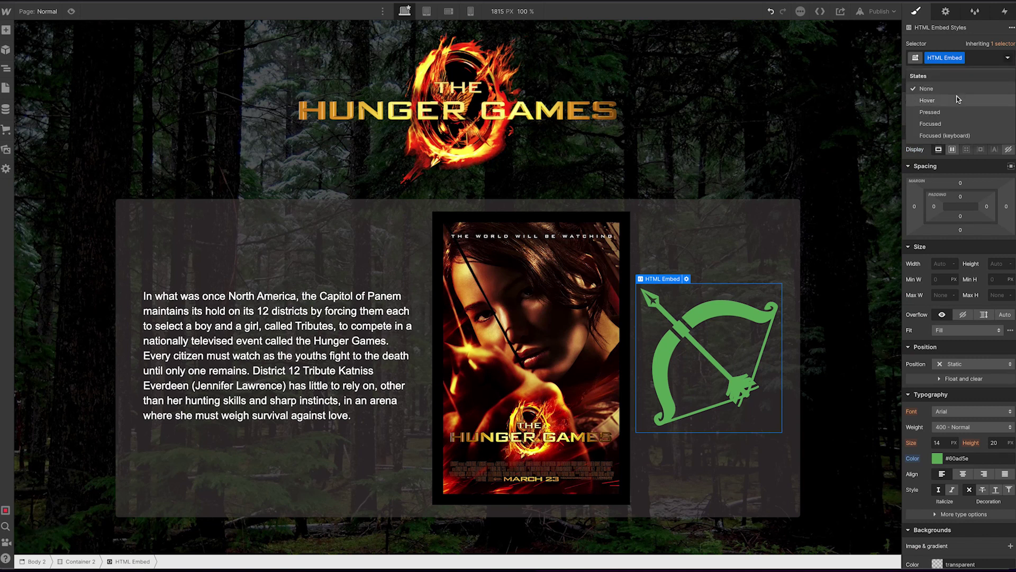
click(937, 459)
drag(957, 308, 964, 352)
click(899, 341)
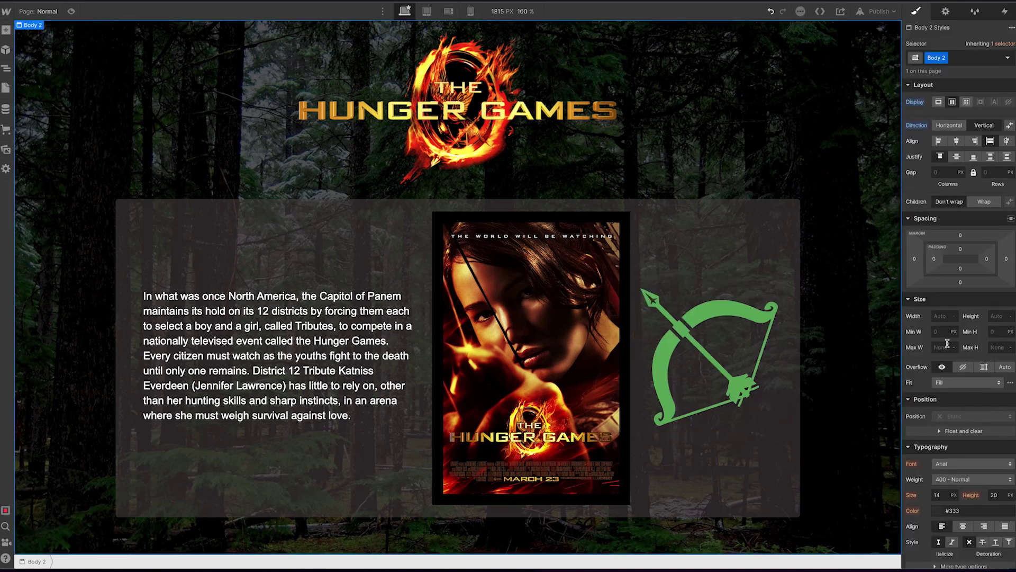
click(707, 307)
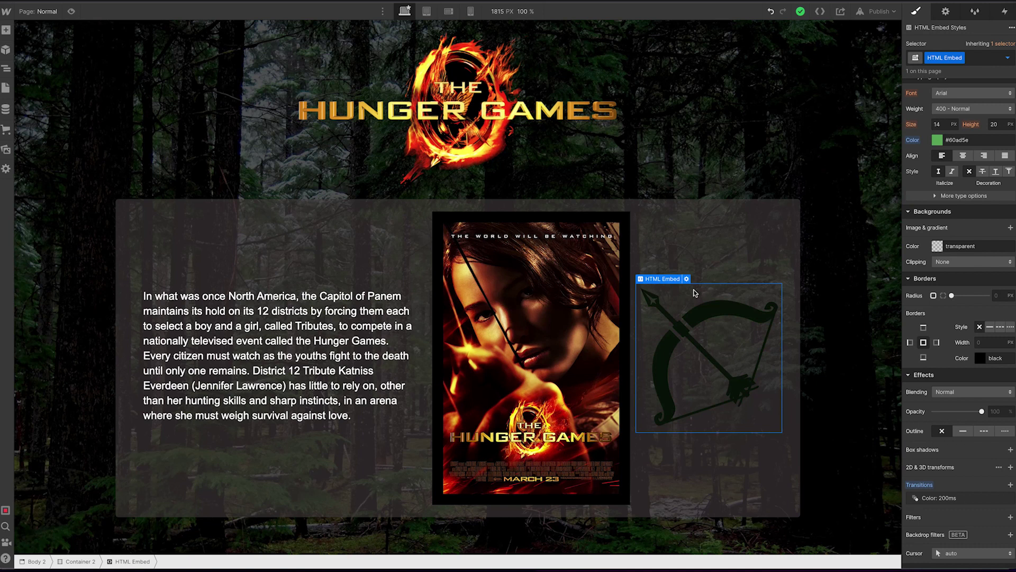
Add a div block inside Container 2 and nest the HTML Embed in it
click(6, 68)
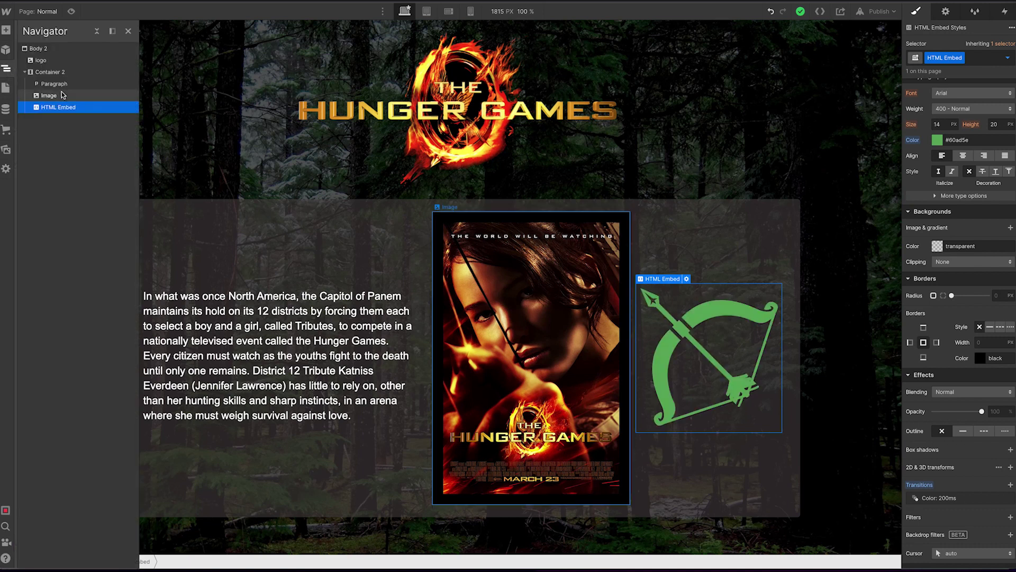
click(53, 72)
key(ctrl+e)
text(d)
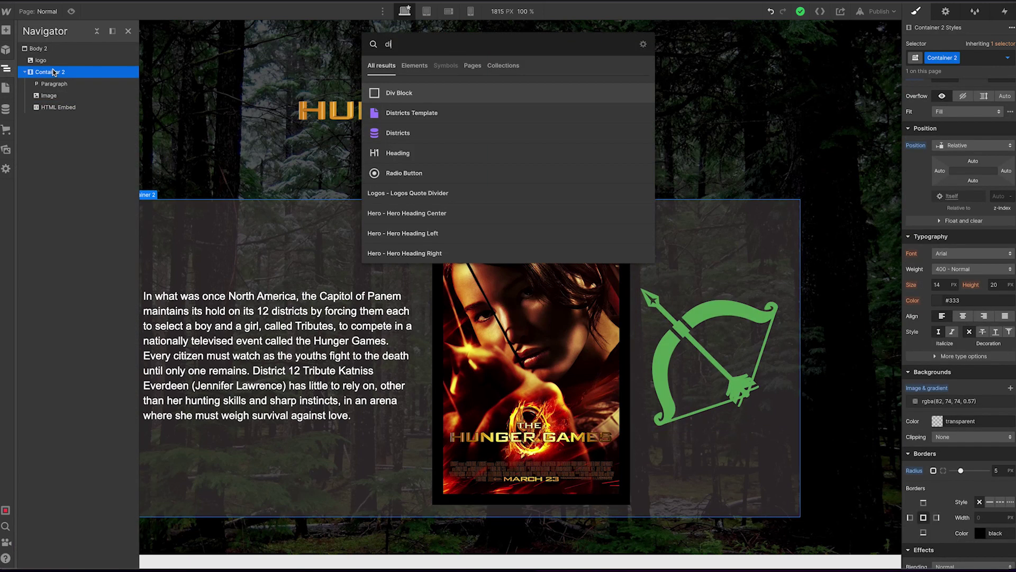
key(Return)
Set the div block's width and height to 5 VW and test the icon's scaling at a different canvas width
click(942, 264)
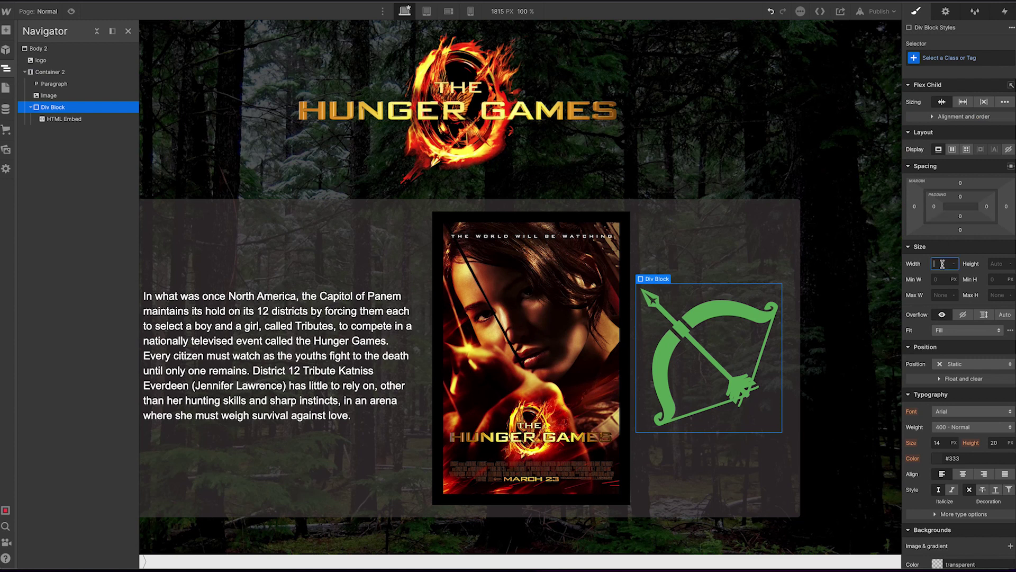
text(5vw)
key(Tab)
text(4)
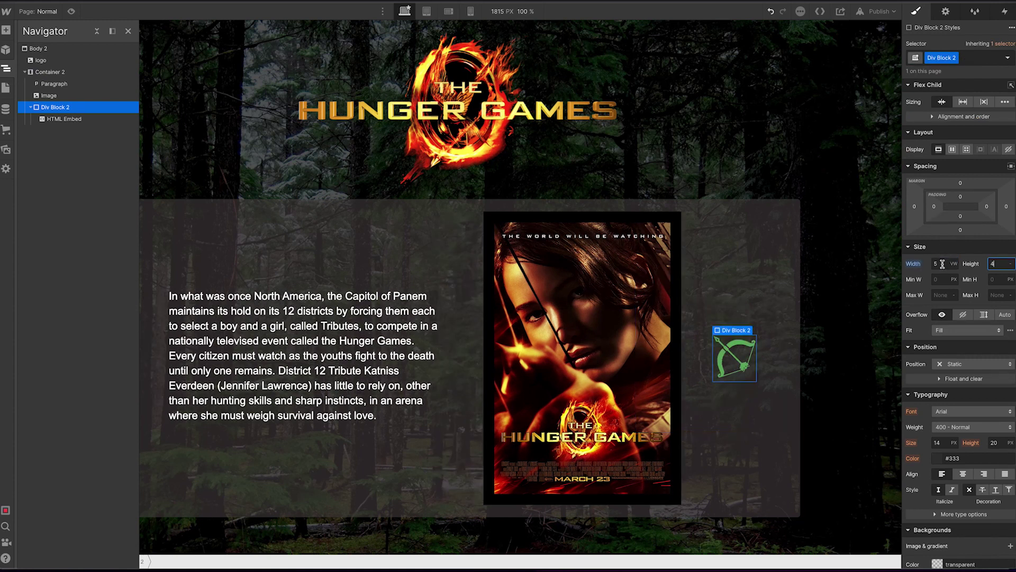
key(Return)
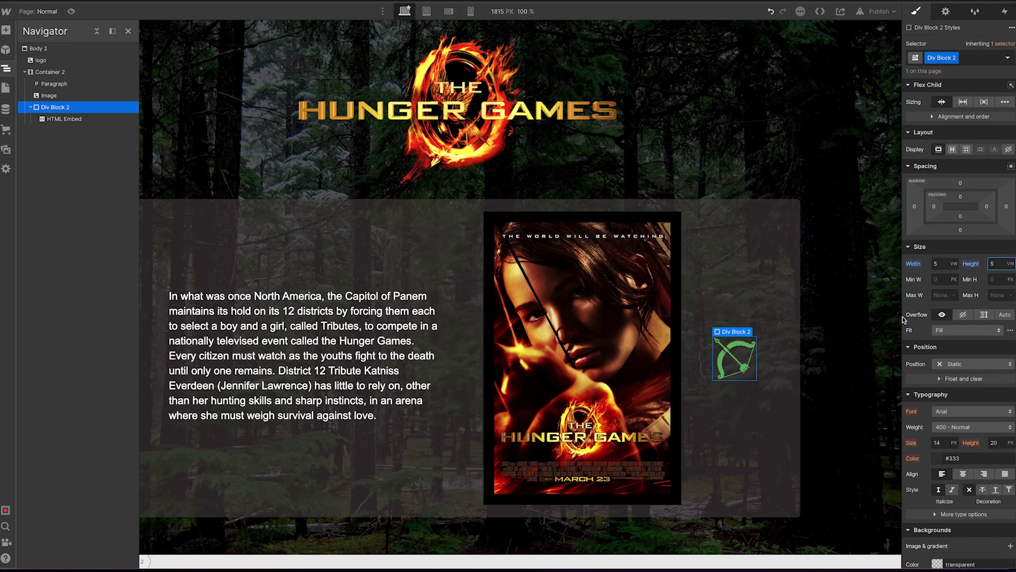
drag(903, 318, 786, 347)
click(738, 383)
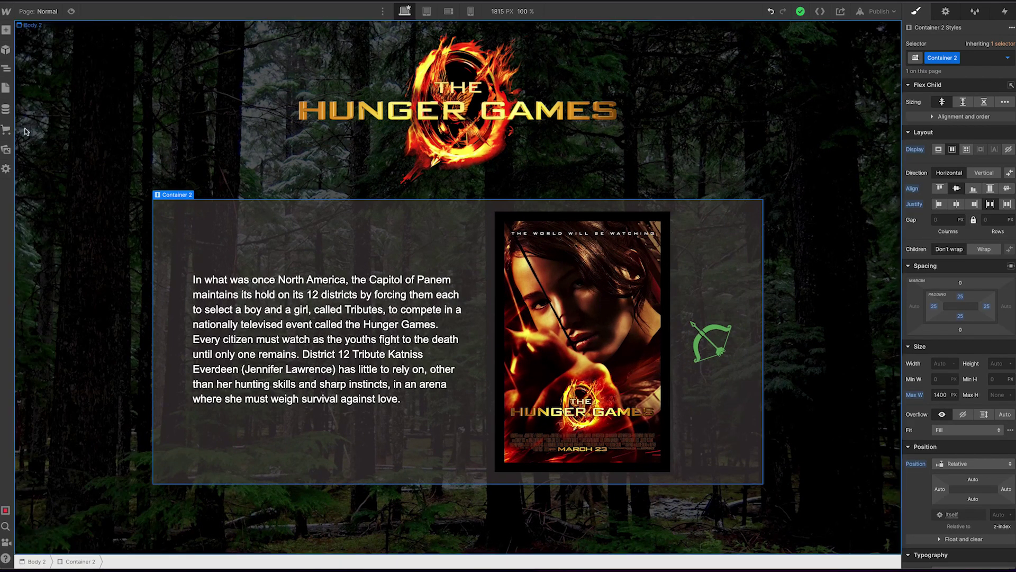
Open the tree.svg asset in the browser, view its page source and copy the whole SVG code
click(6, 149)
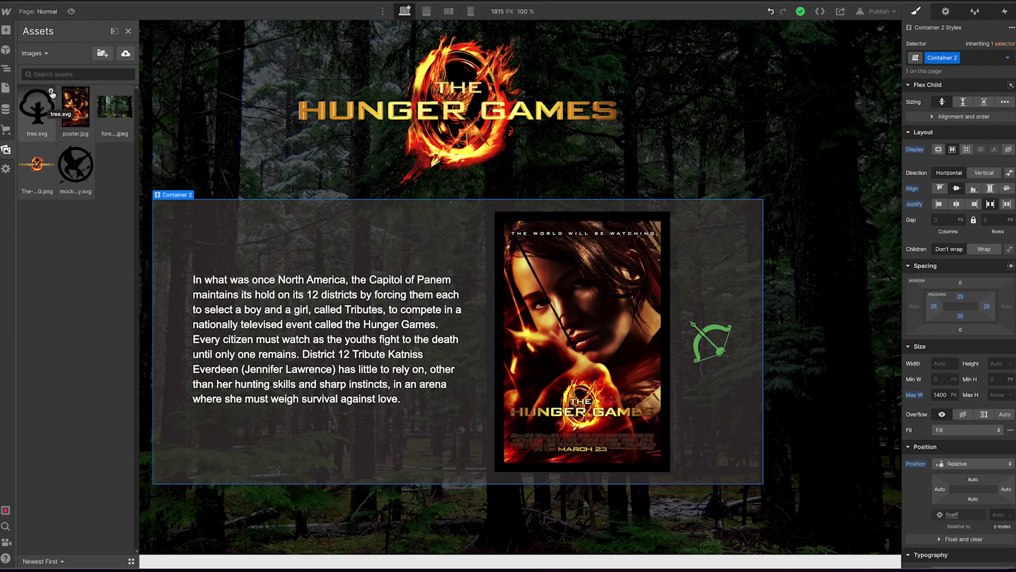
click(52, 92)
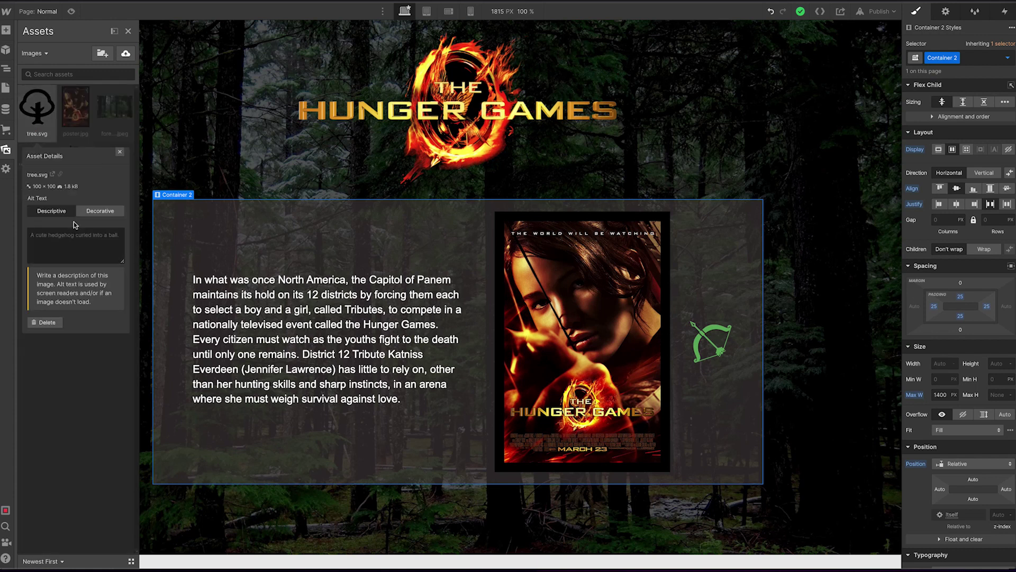
click(52, 175)
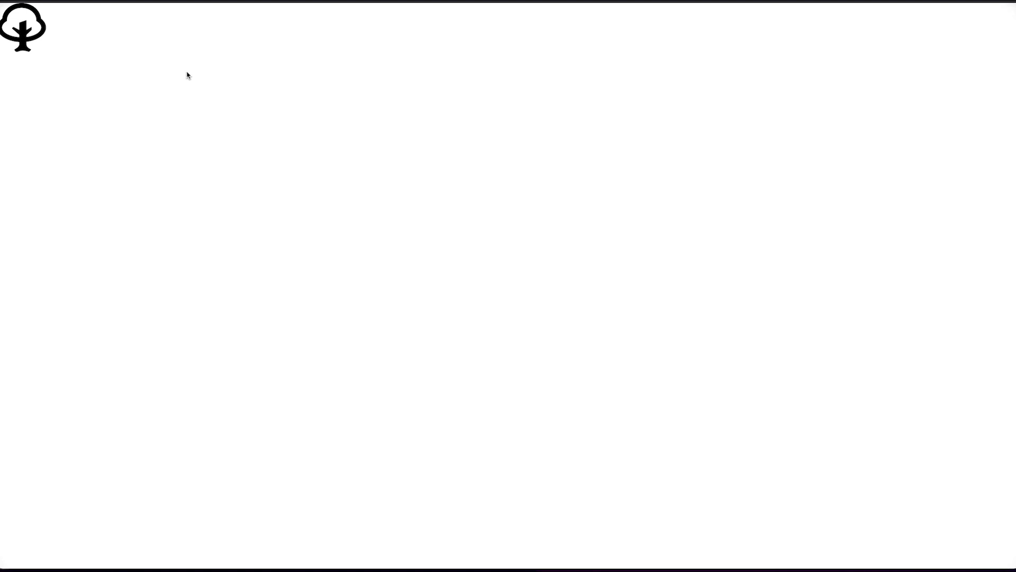
right_click(29, 36)
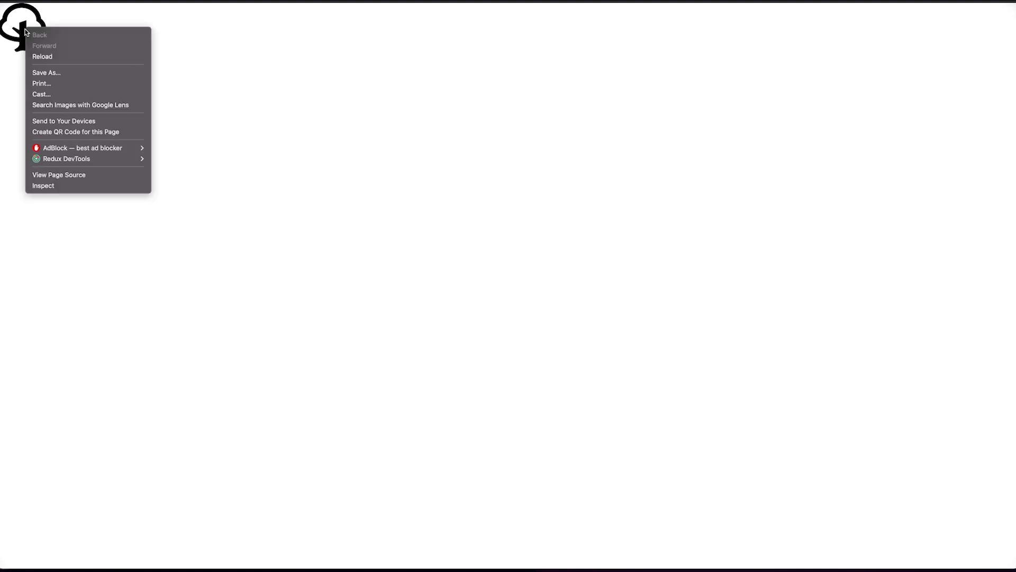
click(96, 175)
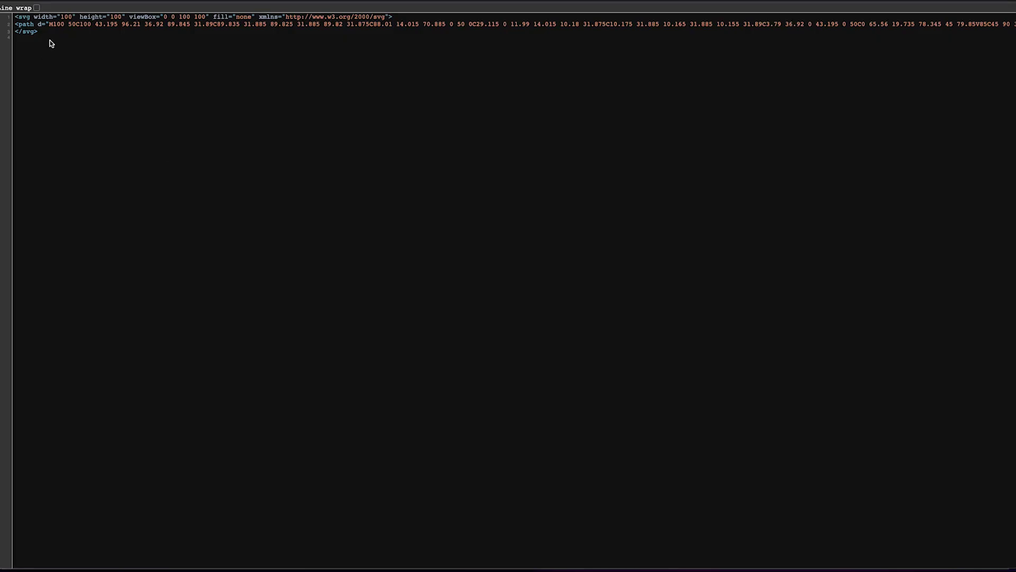
drag(49, 41, 11, 17)
key(ctrl+c)
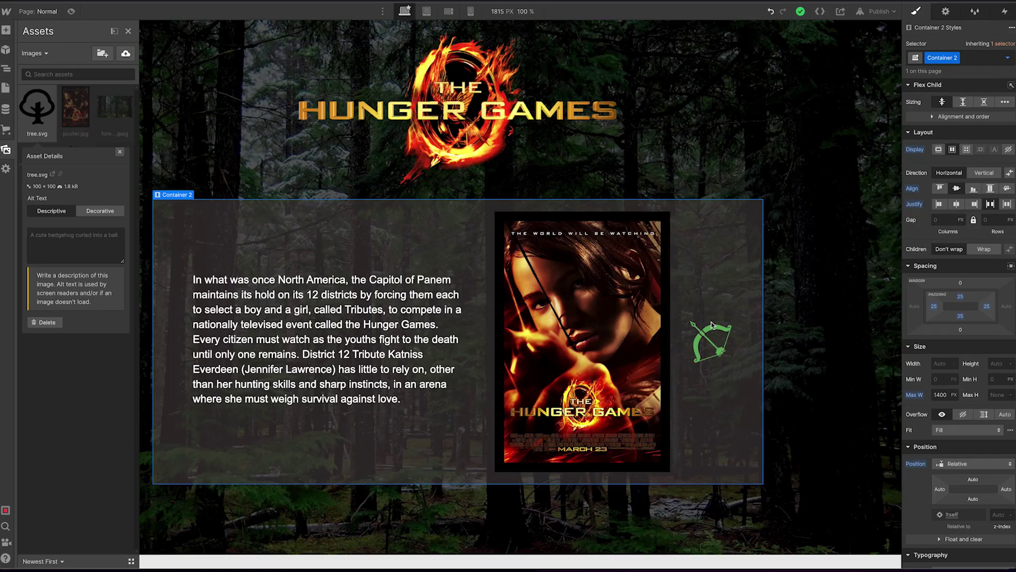
Add an HTML Embed element inside Container 2 and paste the copied tree SVG code into it
click(692, 286)
key(ctrl+e)
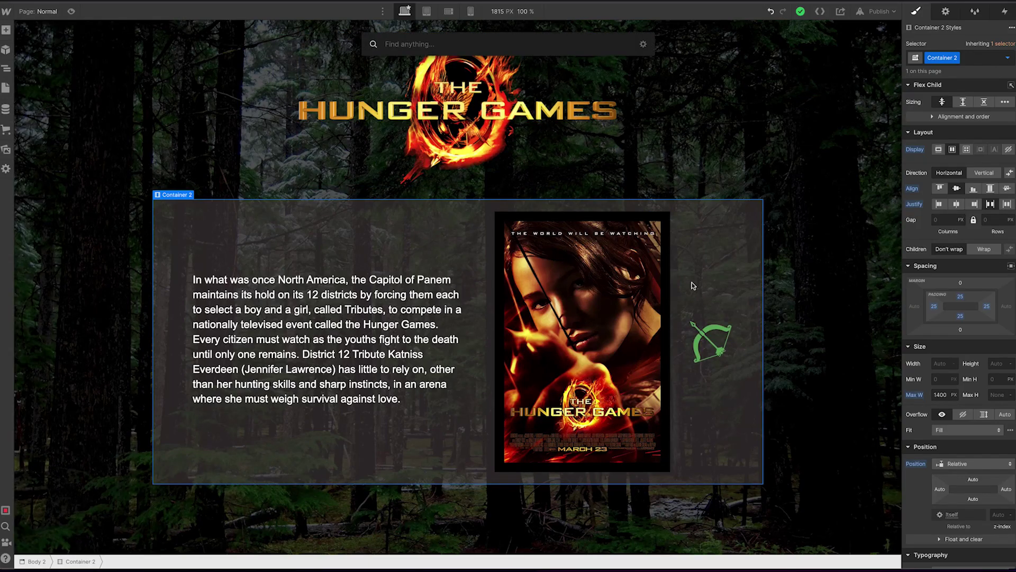
text(embed)
key(Return)
key(ctrl+v)
Set the tree SVG's fill to currentcolor and its width and height to 100%, and adjust the saved embed's text color
drag(523, 342, 509, 343)
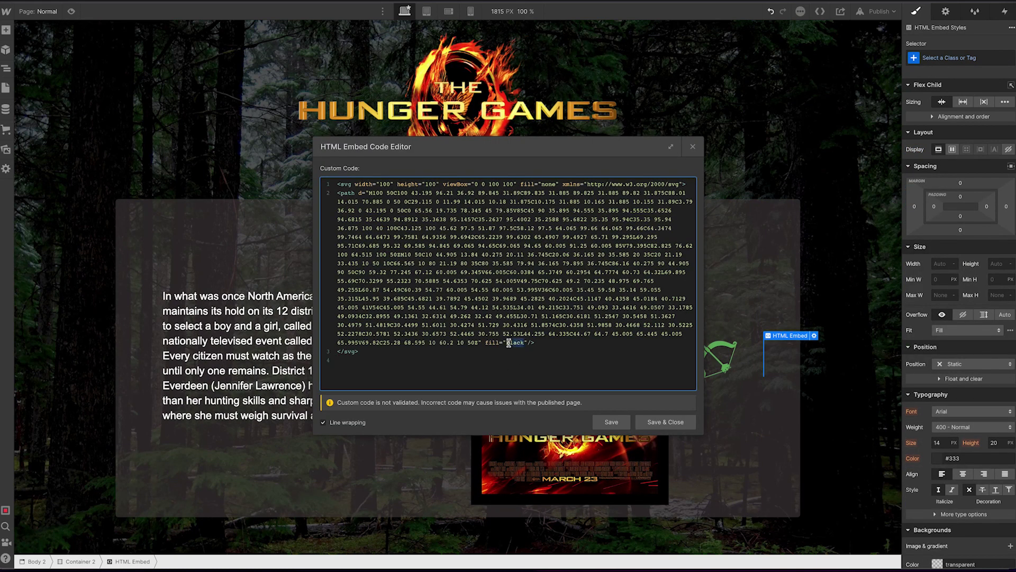
text(currentcolor)
click(390, 184)
click(666, 422)
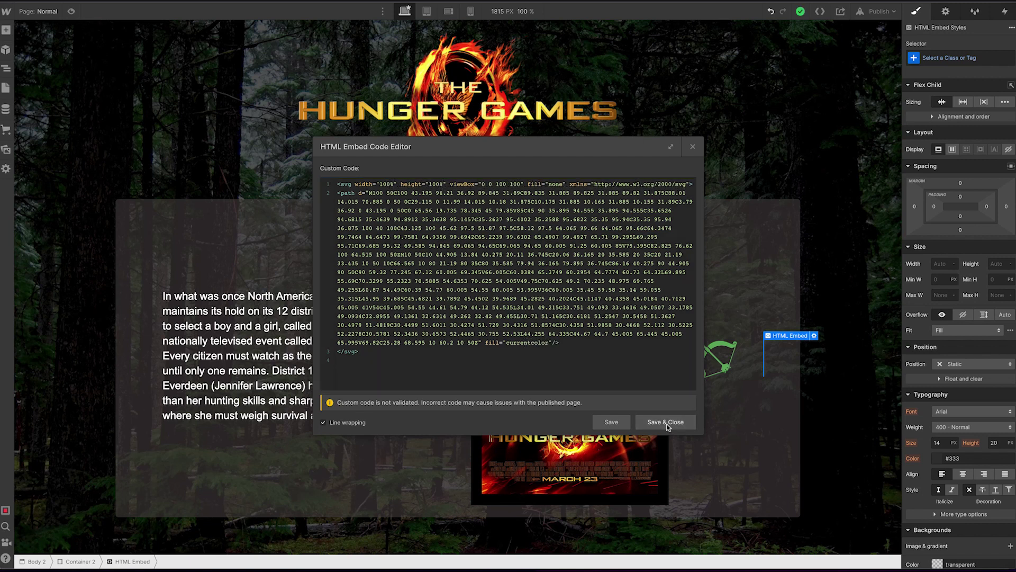
click(938, 458)
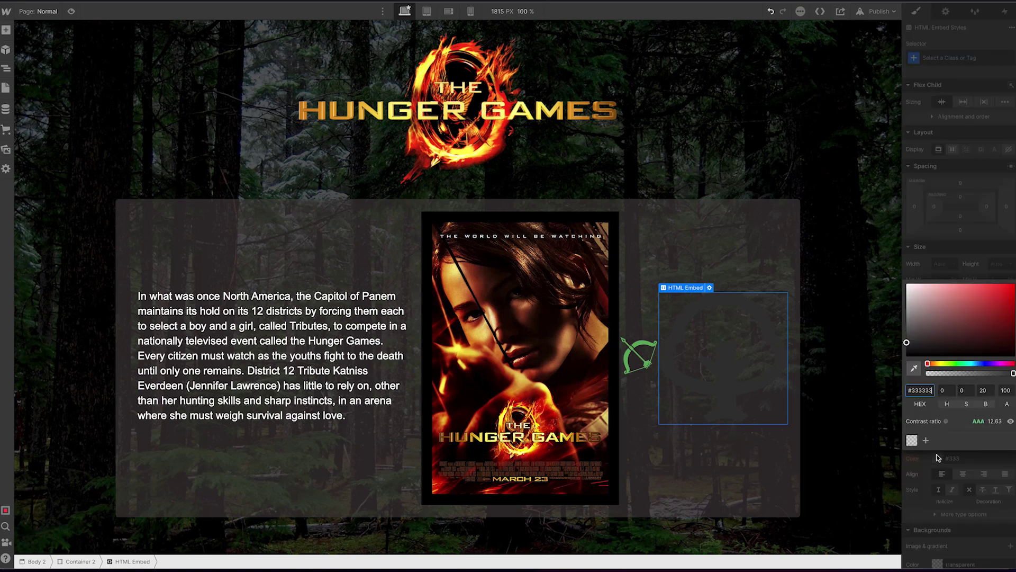
mouse_move(961, 337)
mouse_down()
mouse_move(977, 324)
mouse_move(952, 304)
mouse_move(983, 328)
mouse_move(950, 309)
mouse_move(953, 330)
mouse_move(973, 332)
mouse_up()
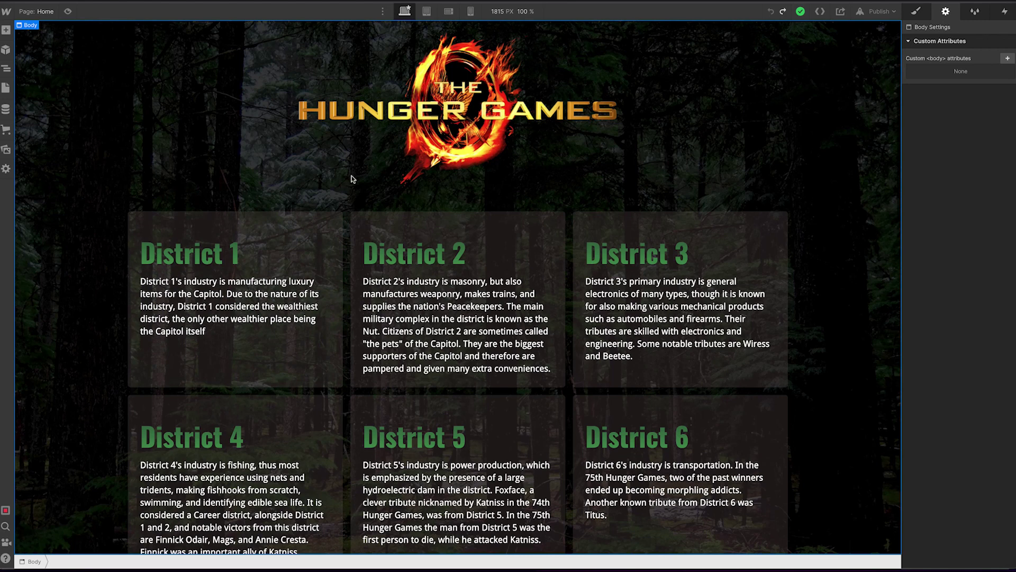
Review the district cards on the Home page and examine the Color field of several items in the Districts CMS collection
scroll(341, 241, down, 10)
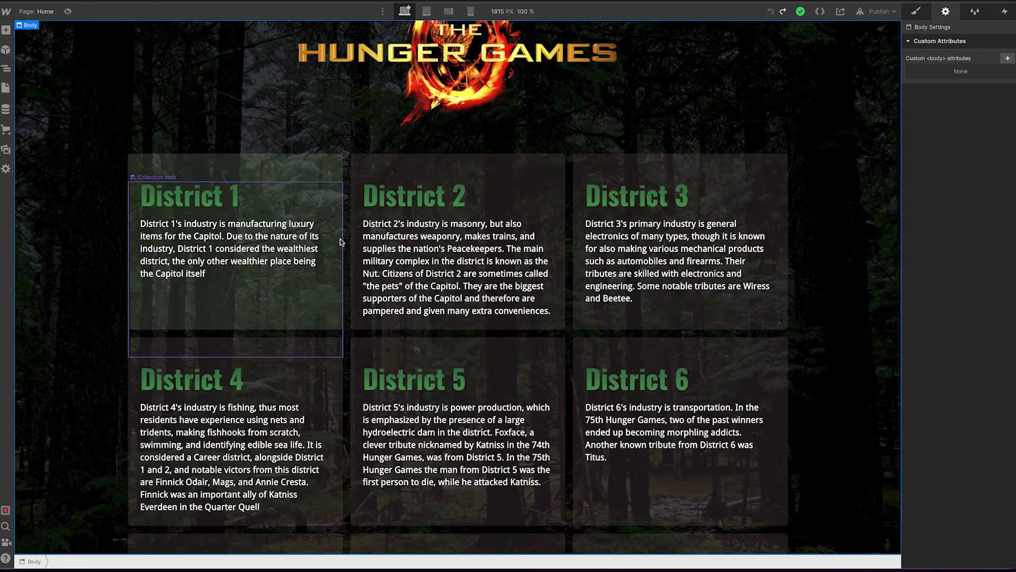
scroll(343, 240, up, 10)
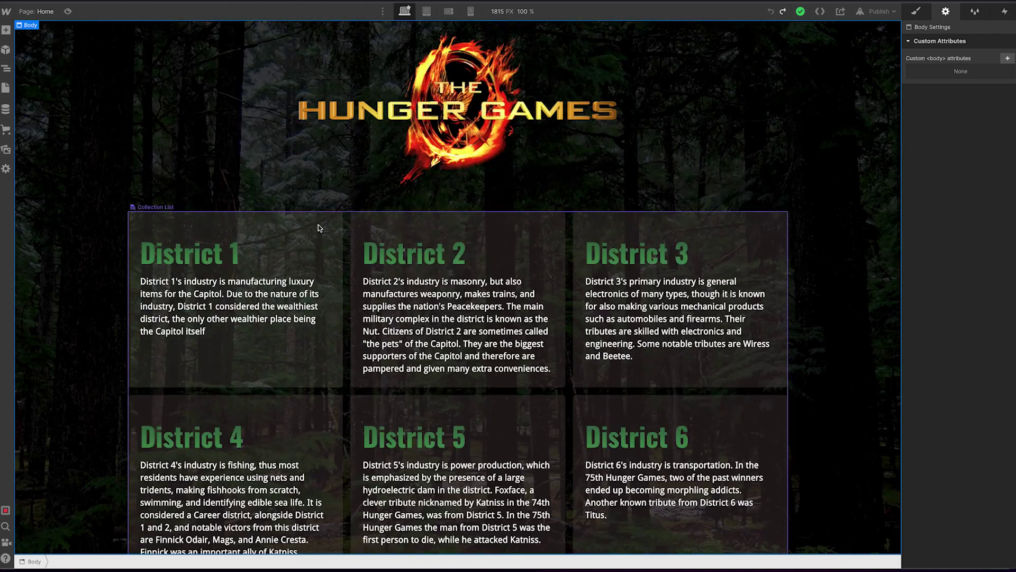
key(c)
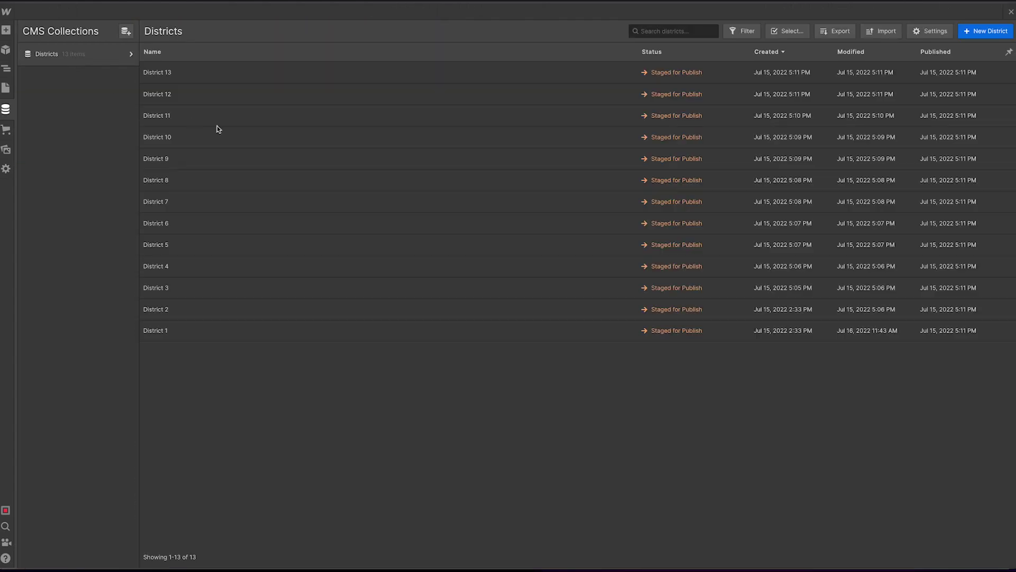
click(236, 333)
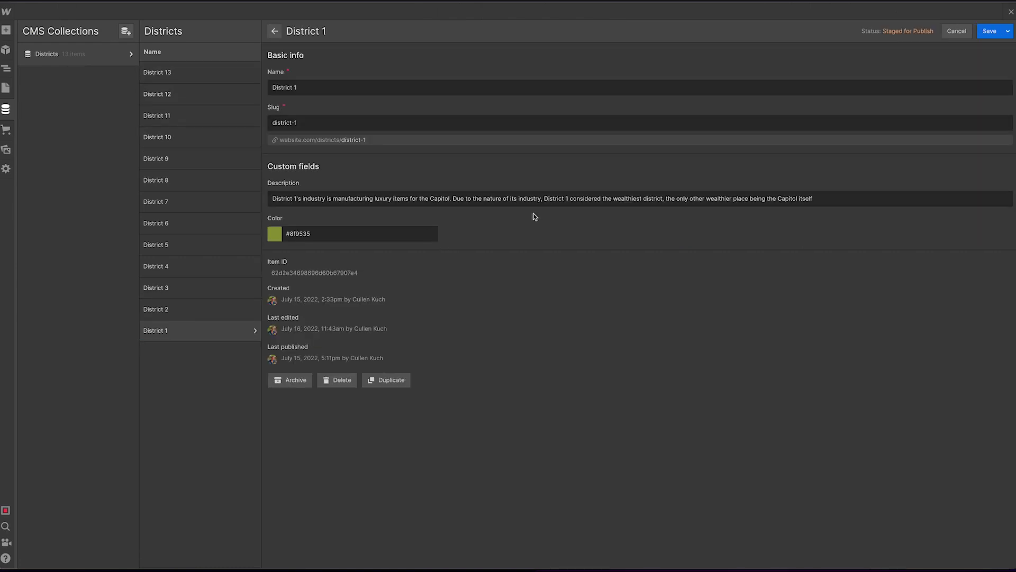
click(316, 234)
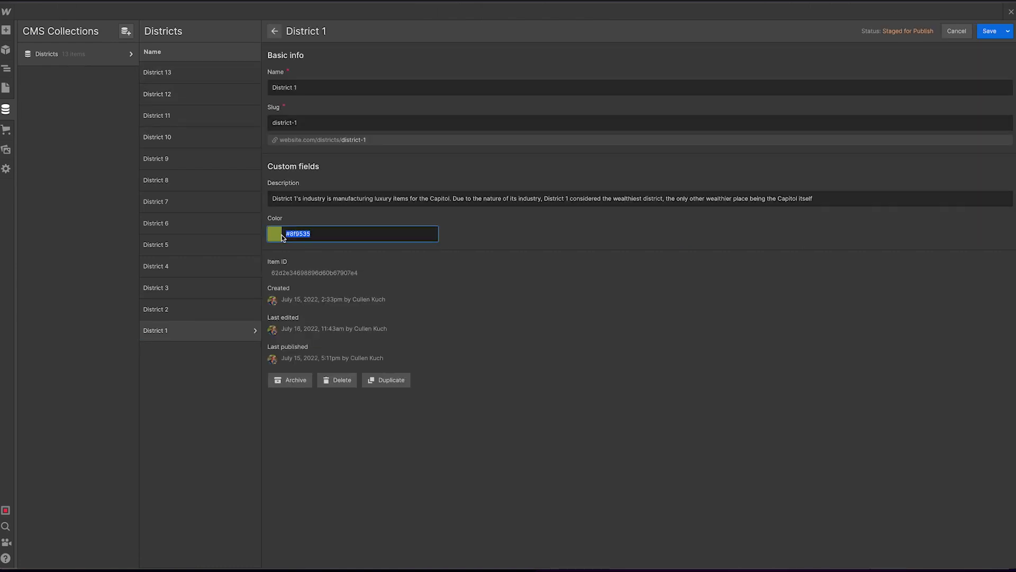
click(199, 293)
click(191, 265)
click(185, 221)
click(180, 162)
click(175, 138)
click(173, 117)
click(170, 93)
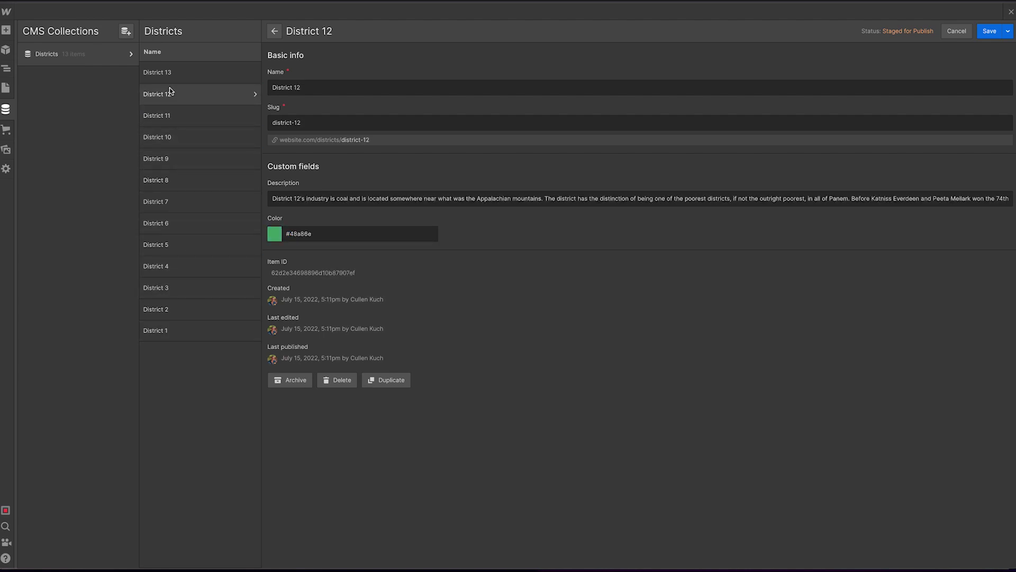
Add an HTML Embed to the District 1 collection item on the Home page and paste the tree SVG code into it
click(7, 88)
click(291, 166)
click(328, 368)
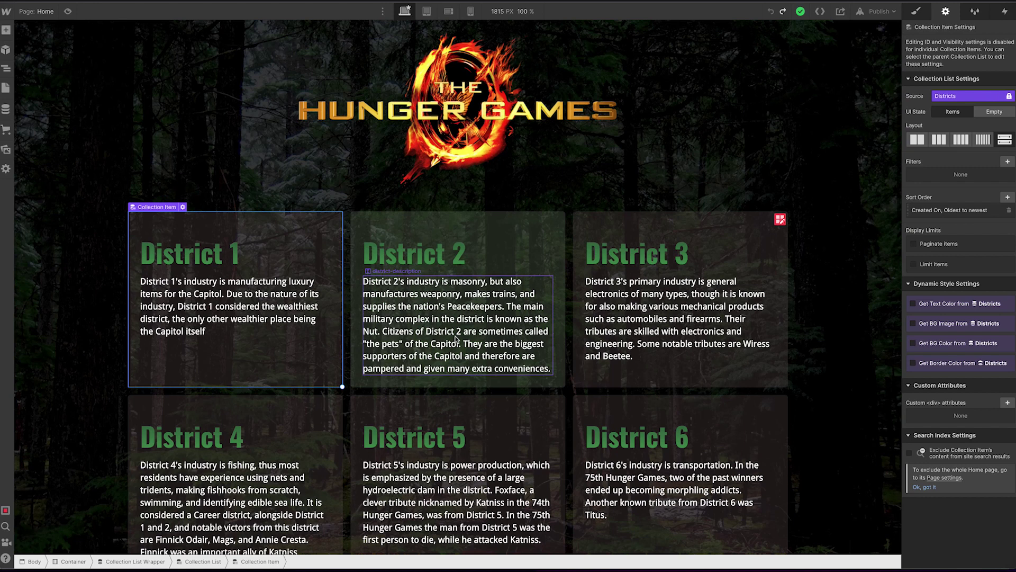
key(ctrl+k)
text(em)
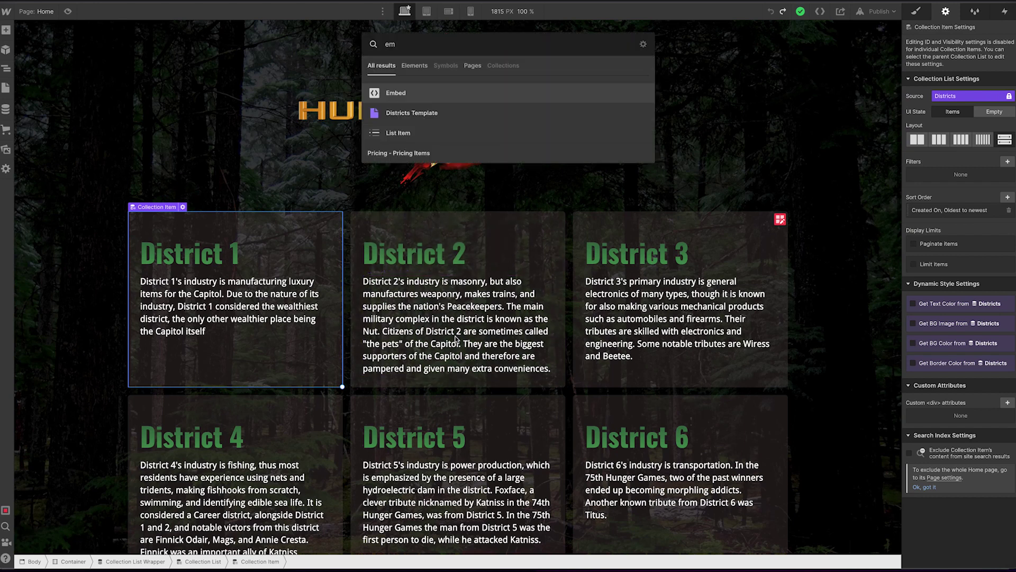
click(440, 93)
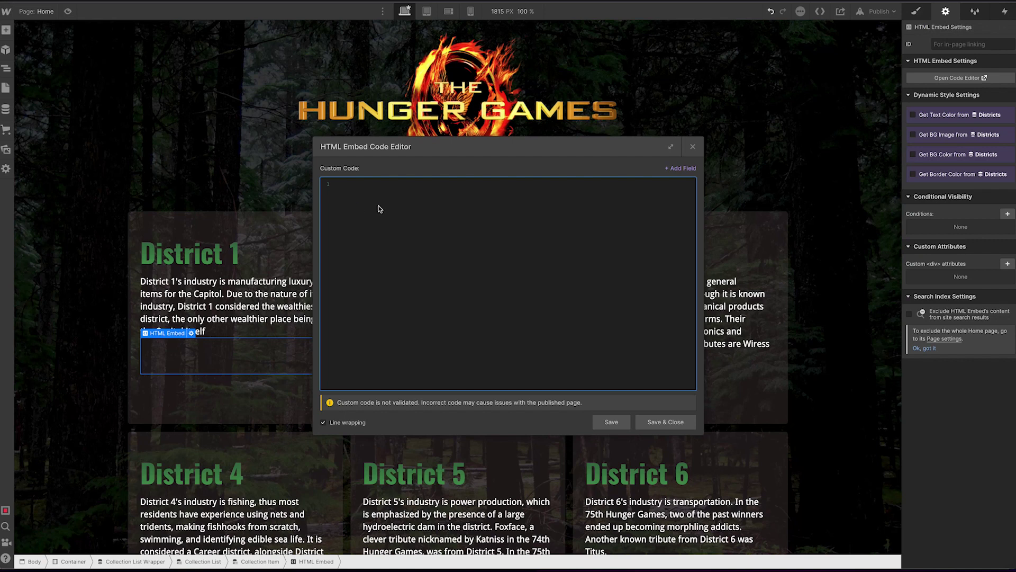
text(<svg width="100" height="100" viewBox="0 0 100 100" fill="none" xmlns="http://www.w3.org/2000/svg"> <path d="M100 50C100 43.195 96.21 36.92 89.845 31.89C89.835 31.885 89.825 31.885 89.82 31.875C88.01 14.015 70.885 0 50 0C29.115 0 11.99 14.015 10.18 31.875C10.175 31.885 10.165 31.885 10.155 31.89C3.79 36.92 0 43.195 0 50C0 65.56 19.735 78.345 45 79.85V85C45 90 35.895 94.555 35.895 94.555C35.6526 94.6815 35.4639 94.8912 35.3638 95.1457C35.2637 95.4002 35.2588 95.6822 35.35 95.94C35.35 95.94 36.875 100 40 100C43.125 100 45.62 97.5 51.87 97.5C58.12 97.5 64.065 99.66 64.065 99.66C64.3474 99.7464 64.6473 99.7581 64.9356 99.6942C65.2239 99.6302 65.4907 99.4927 65.71 99.295L69.295 95.71C69.685 95.32 69.585 94.845 69.065 94.65C69.065 94.65 60.005 91.25 60.005 85V79.395C82.825 76.62 100 64.515 100 50ZM10 50C10 44.905 13.84 40.275 20.11 36.745C20.06 36.165 20 35.585 20 35C20 21.19 33.435 10 50 10C66.565 10 80 21.19 80 35C80 35.585 79.94 36.165 79.895 36.745C86.16 40.275 90 44.905 90 50C90 59.32 77.245 67.12 60.005 69.345V66.005C60.0384 65.3749 60.2954 64.7774 60.73 64.32L69.895 55.69C70.3299 55.2323 70.5885 54.6353 70.625 54.005V49.75C70.625 49.2 70.235 48.975 69.765 49.255L60.87 54.49C60.39 54.77 60.005 54.55 60.005 53.995V36C60.005 35.45 59.58 35.14 59.055 35.315L45.95 39.685C45.6821 39.7892 45.4502 39.9689 45.2825 40.2024C45.1147 40.4358 45.0184 40.7129 45.005 41V54C45.005 54.55 44.61 54.79 44.12 54.535L34.01 49.215C33.751 49.093 33.4616 49.0507 33.1785 49.0934C32.8955 49.1361 32.6314 49.262 32.42 49.455L30.71 51.165C30.6181 51.2547 30.5458 51.3627 30.4979 51.4819C30.4499 51.6011 30.4274 51.729 30.4316 51.8574C30.4358 51.9858 30.4668 52.112 30.5225 52.2278C30.5781 52.3436 30.6573 52.4465 30.755 52.53L44.255 64.335C44.67 64.7 45.005 65.445 45.005 65.995V69.82C25.28 68.595 10 60.2 10 50Z" fill="black"/> </svg>)
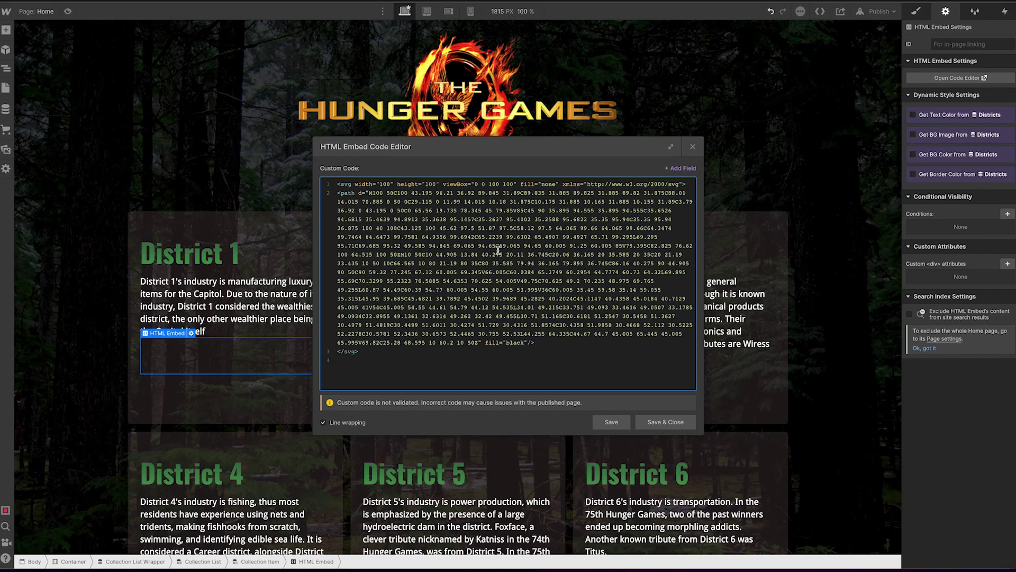
Change the tree SVG's fill to currentcolor, save and close the code, and check the icons in the district cards
double_click(518, 342)
text(currentcolor)
click(618, 421)
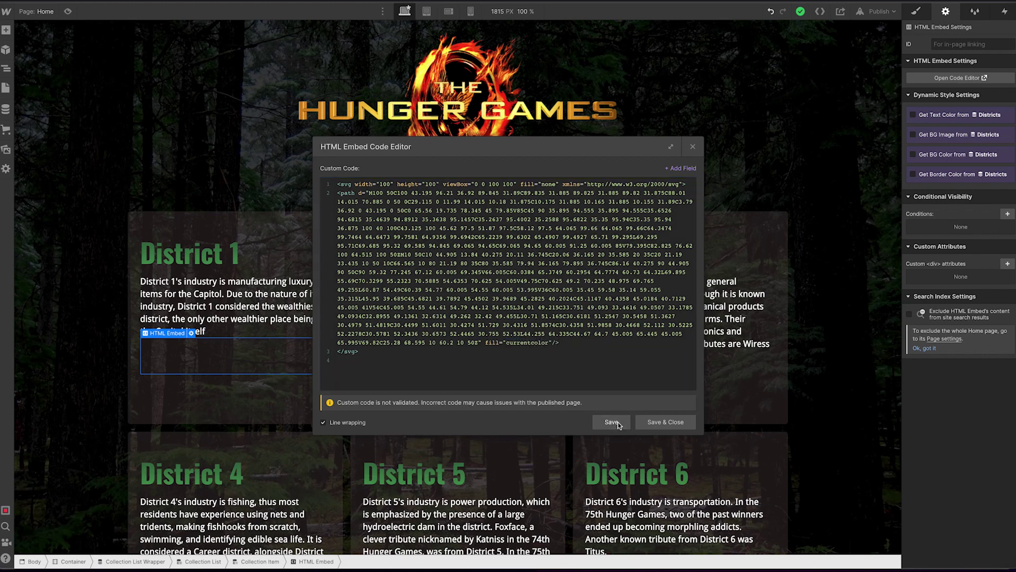
click(673, 424)
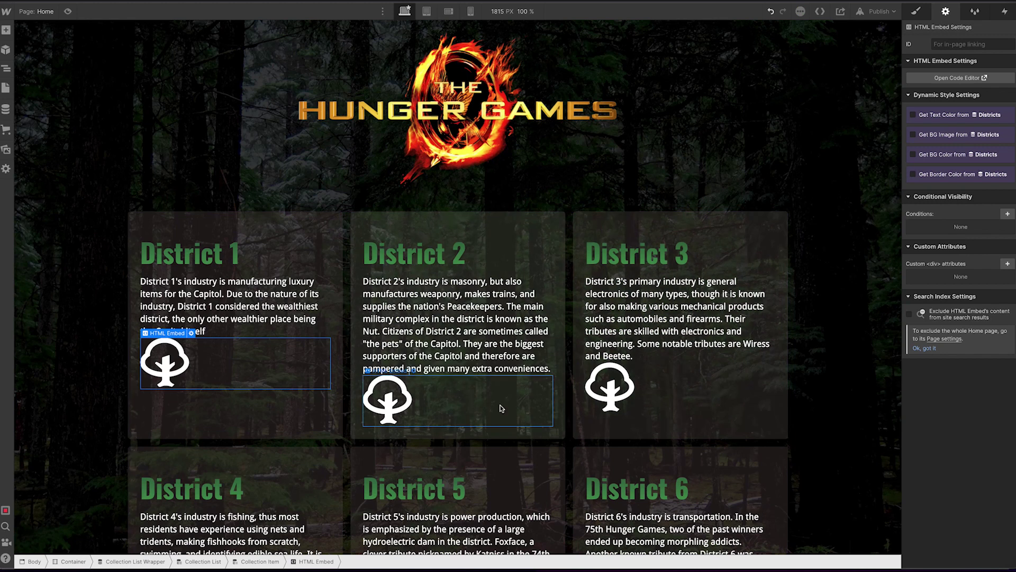
scroll(450, 365, down, 4)
scroll(449, 365, down, 8)
scroll(270, 266, up, 12)
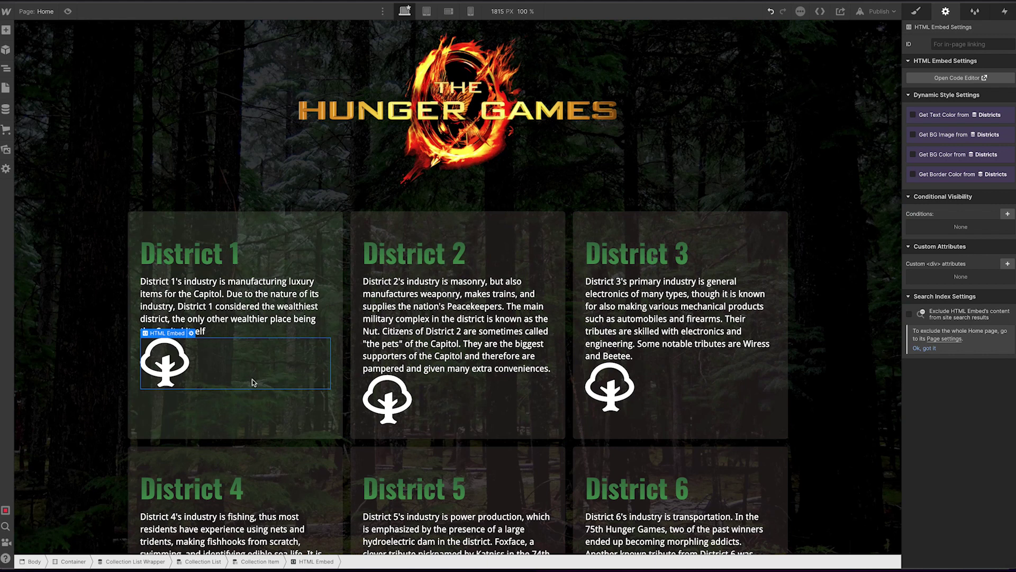
Bind the HTML Embed's text color to the Color field of Districts and check the icons throughout the collection list
key(s)
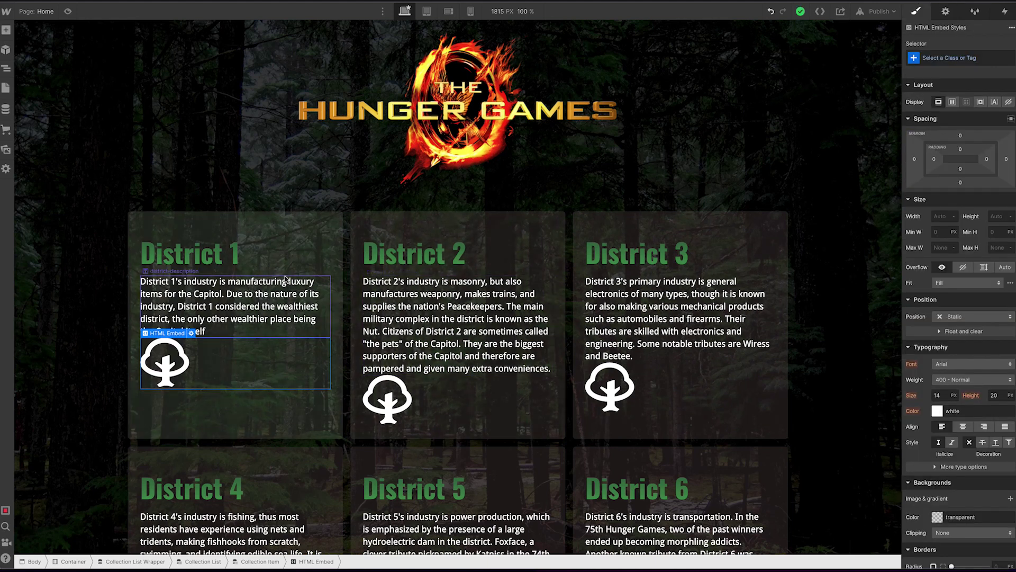
click(946, 11)
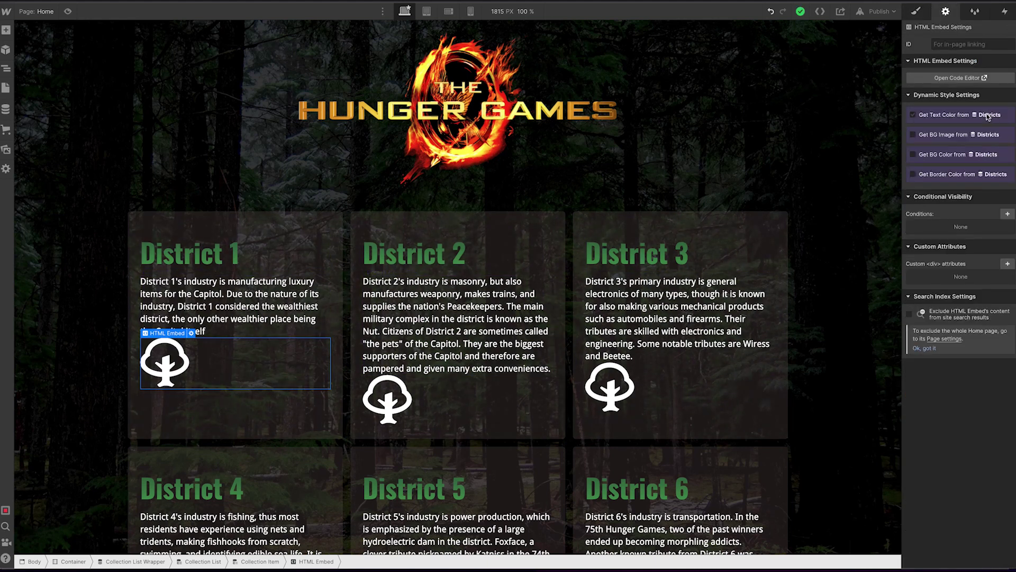
click(951, 116)
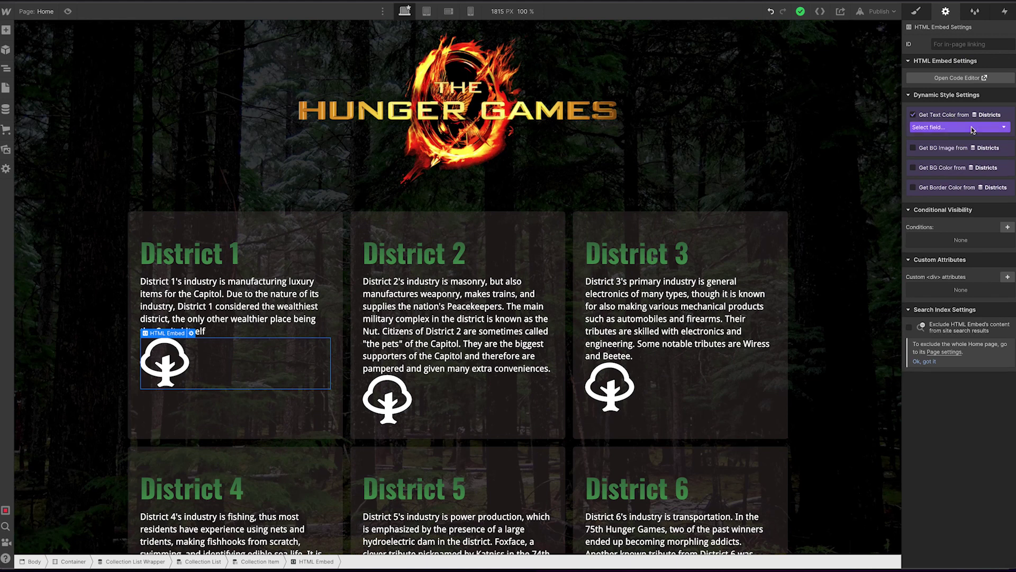
click(922, 130)
click(936, 146)
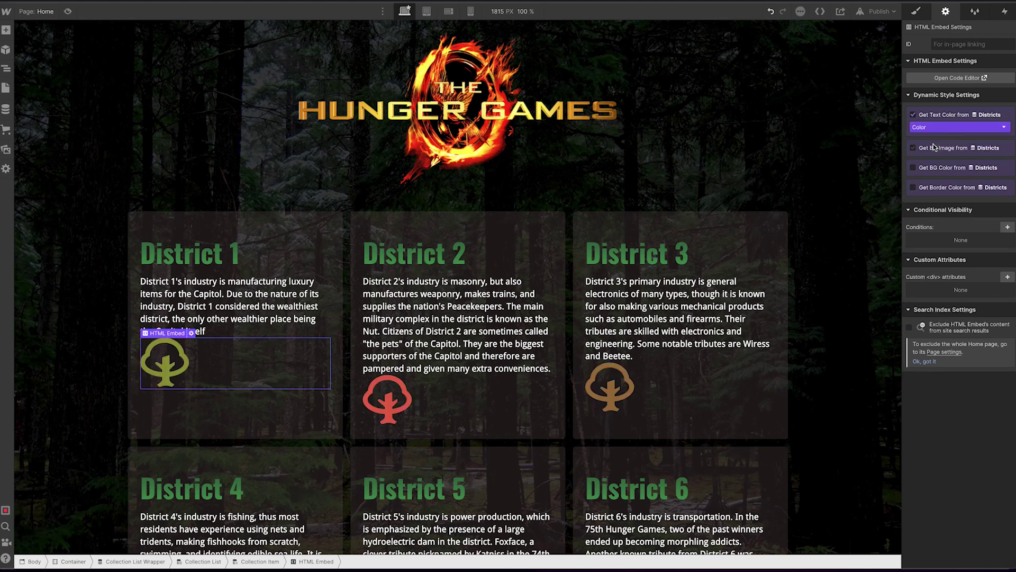
click(855, 141)
scroll(778, 249, down, 5)
scroll(776, 252, down, 7)
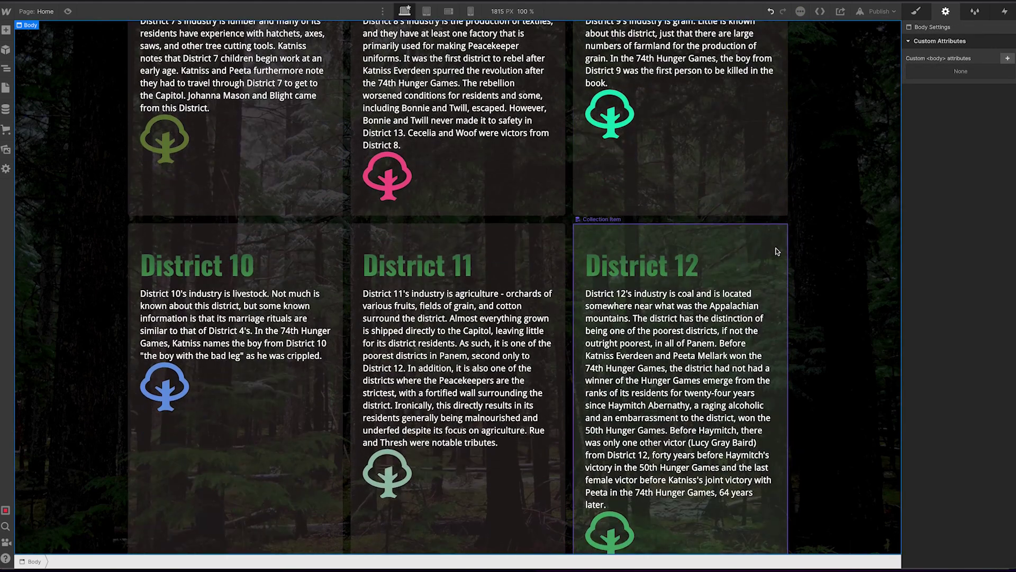
scroll(776, 252, up, 12)
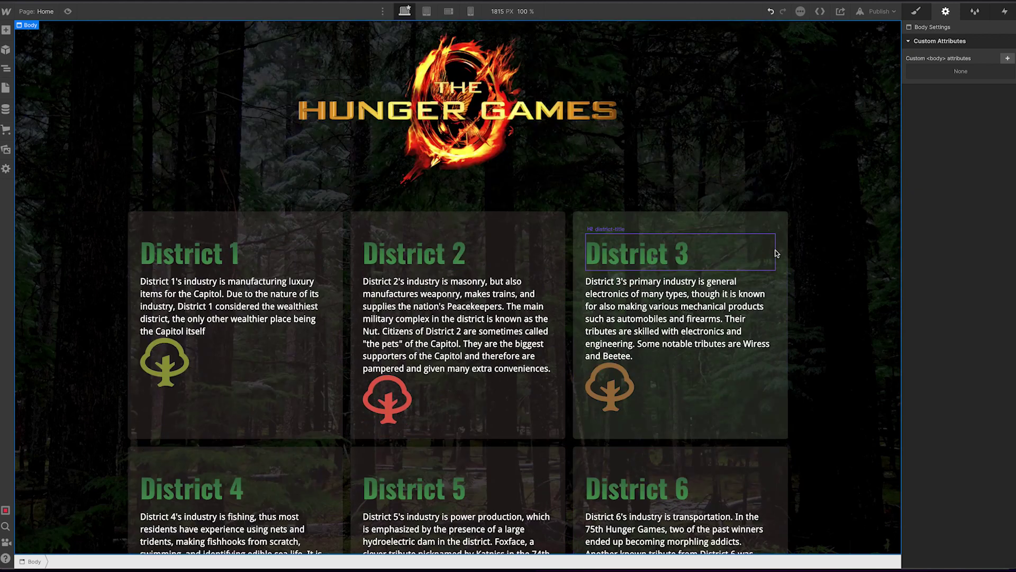
Turn off the embed's dynamic text color, replace currentcolor in the SVG's fill with the Color field, and save the code
click(205, 356)
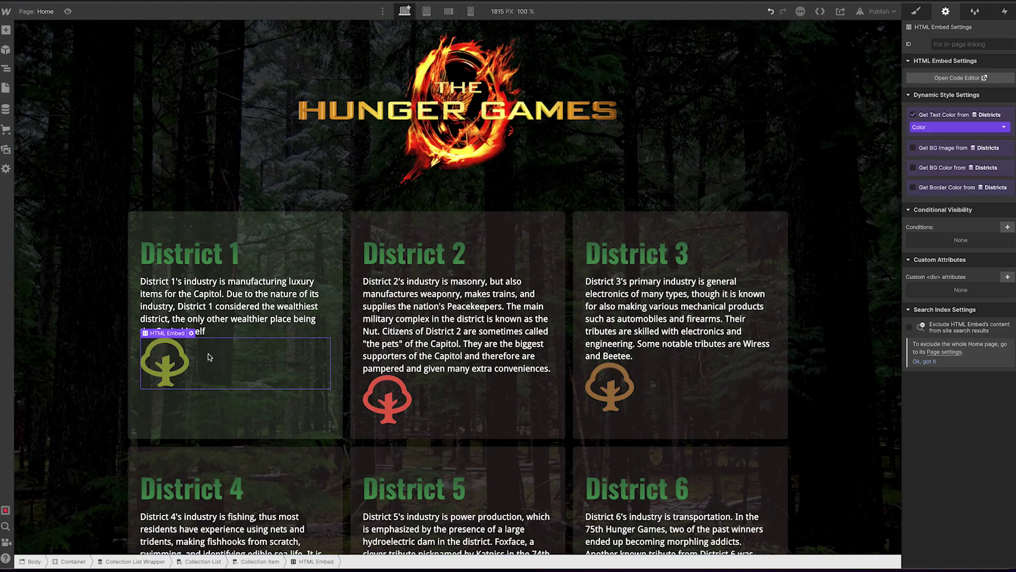
click(913, 115)
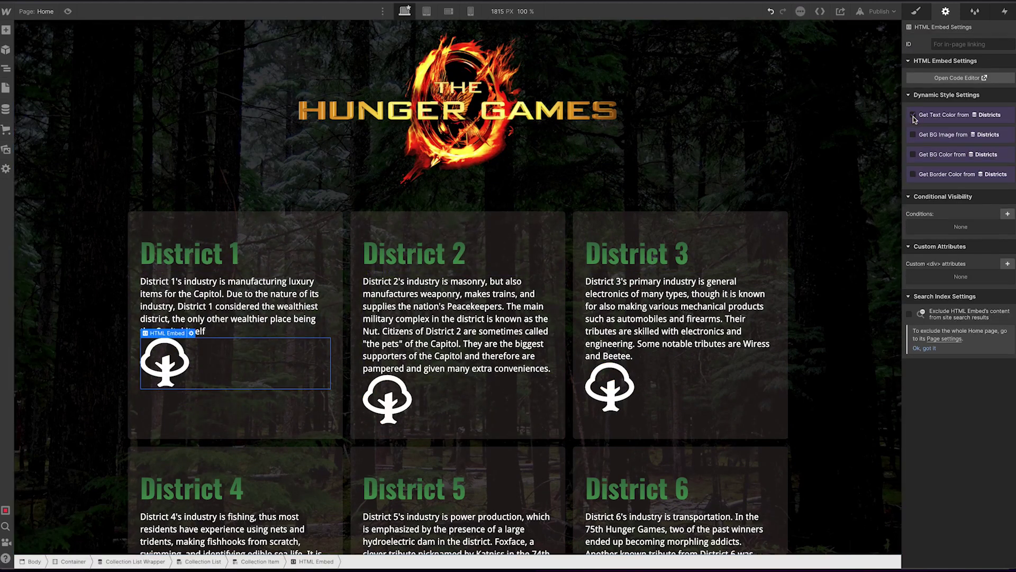
double_click(193, 364)
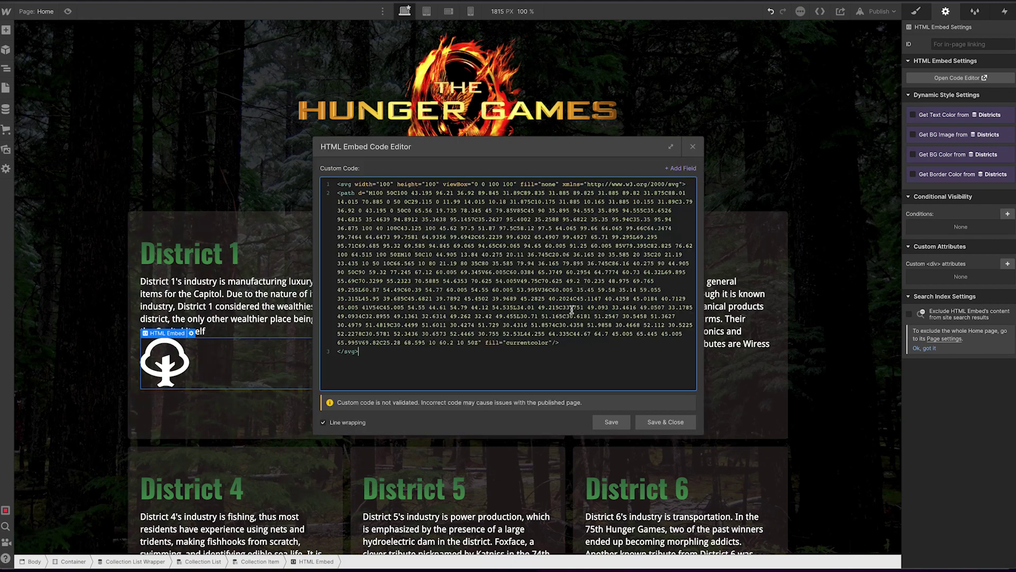
double_click(547, 343)
drag(549, 343, 508, 344)
key(BackSpace)
click(691, 168)
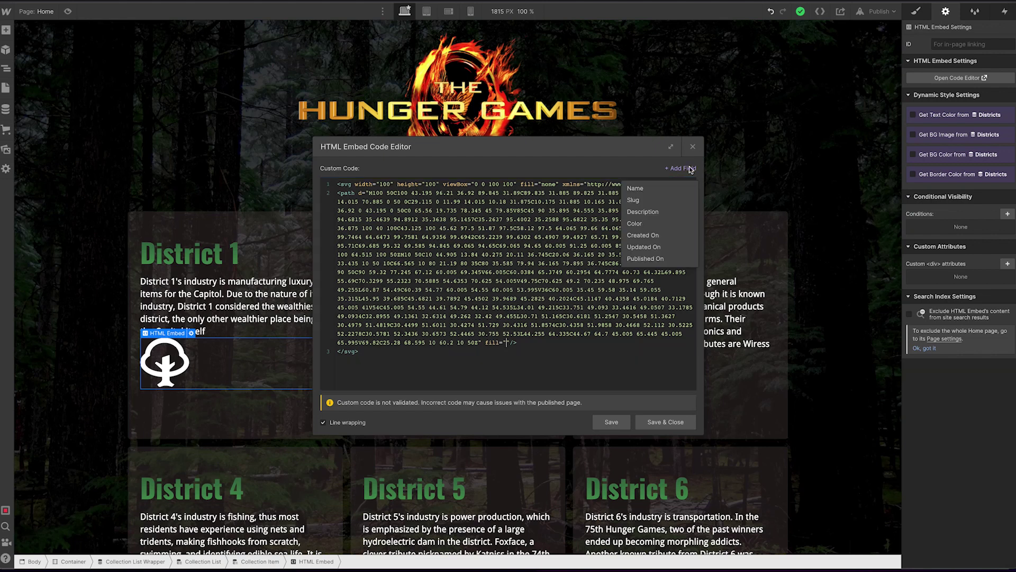
click(655, 220)
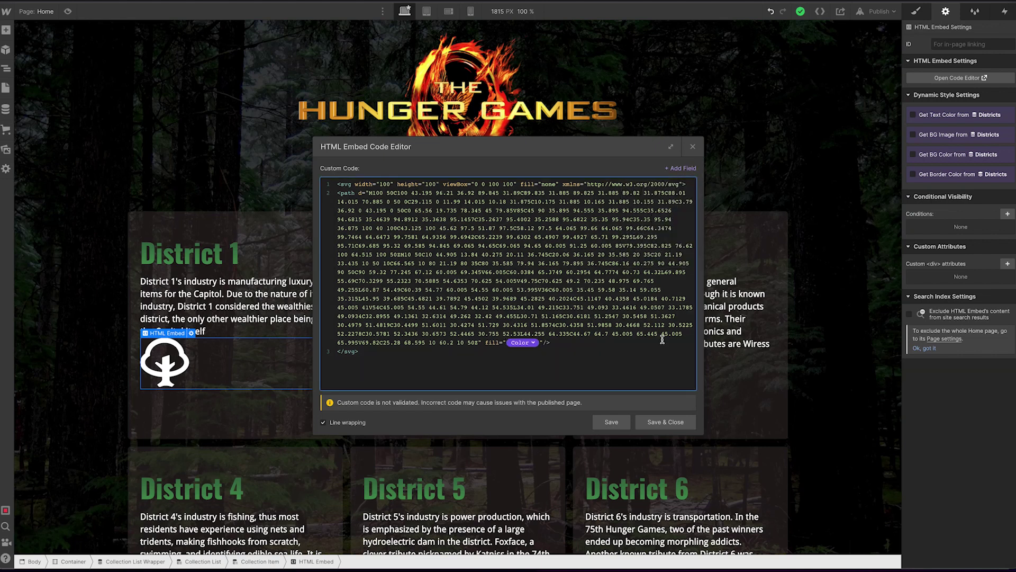
click(651, 420)
Review the HTML Embed's code and examine the tree icon colors in all district cards down to District 13
scroll(835, 326, down, 10)
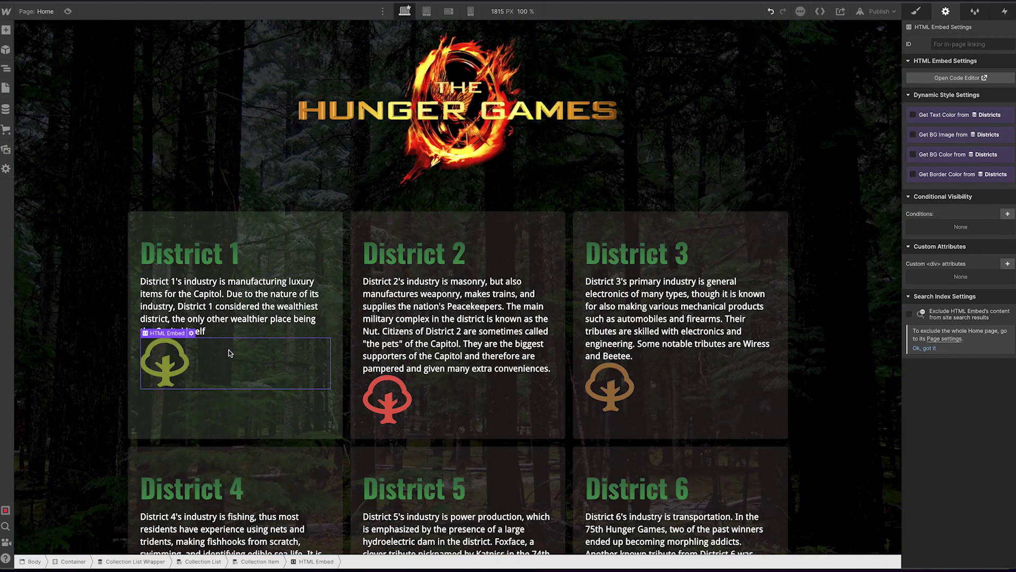
double_click(231, 353)
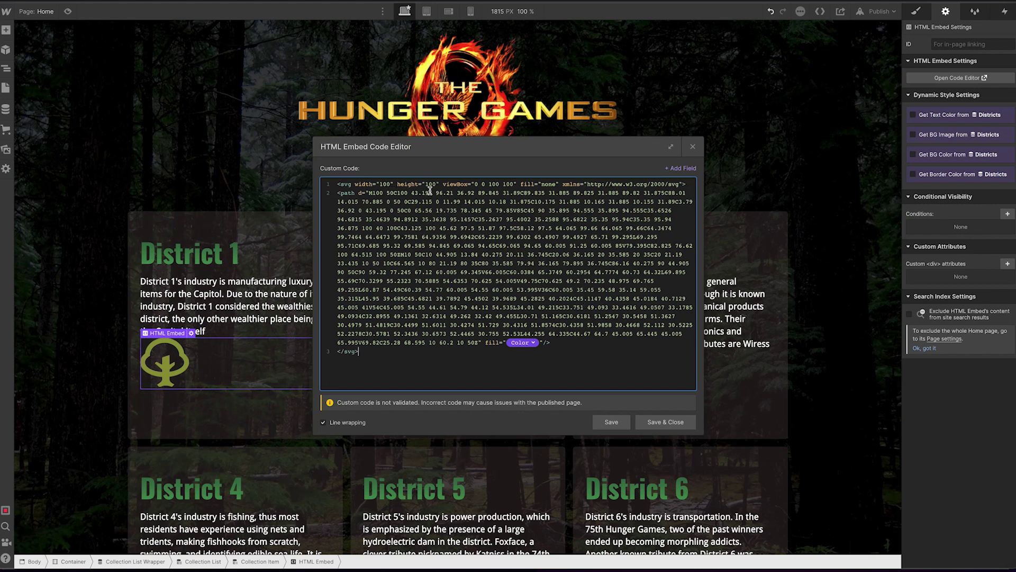
click(645, 418)
scroll(739, 389, down, 15)
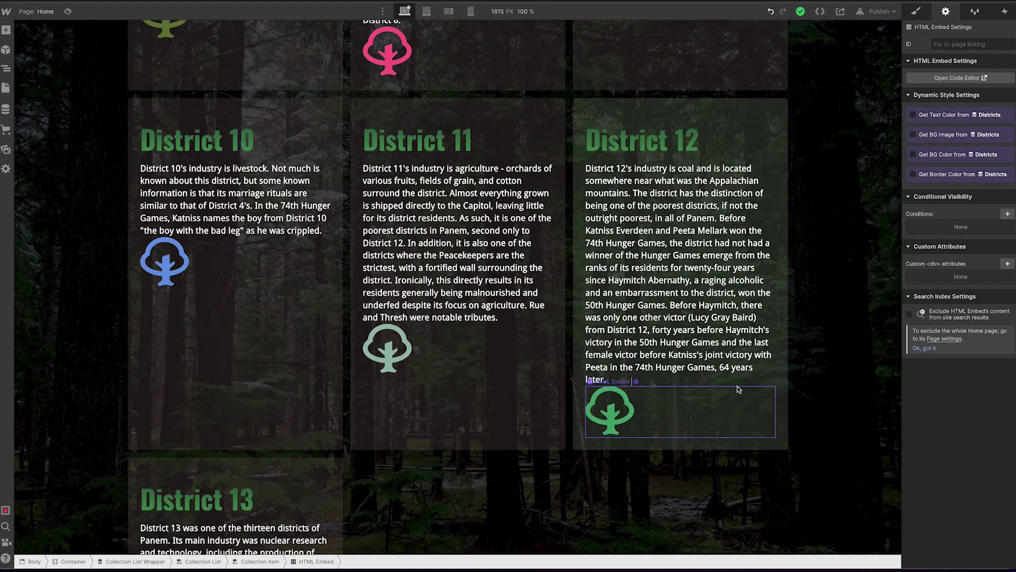
scroll(738, 390, down, 5)
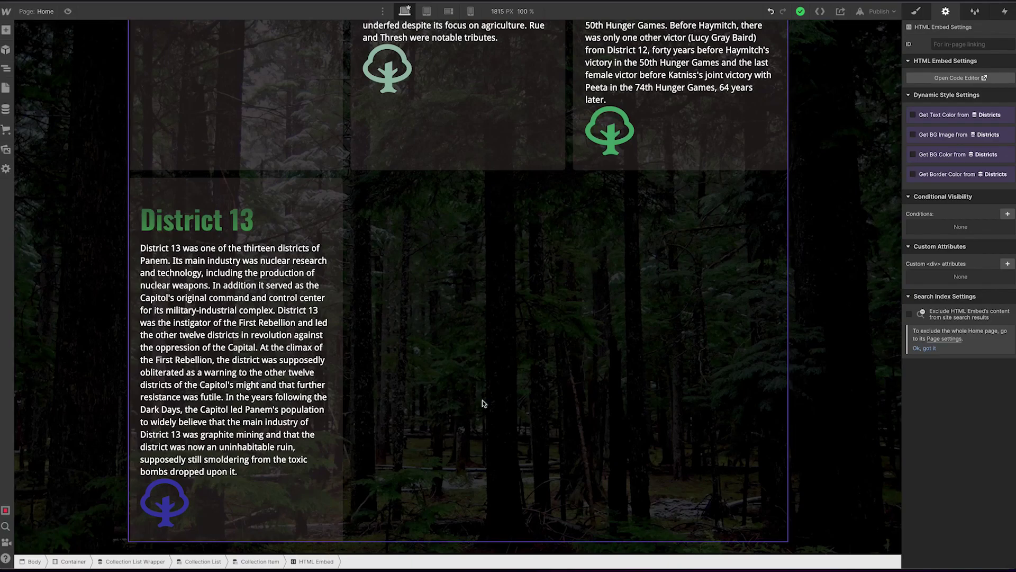
scroll(483, 404, up, 15)
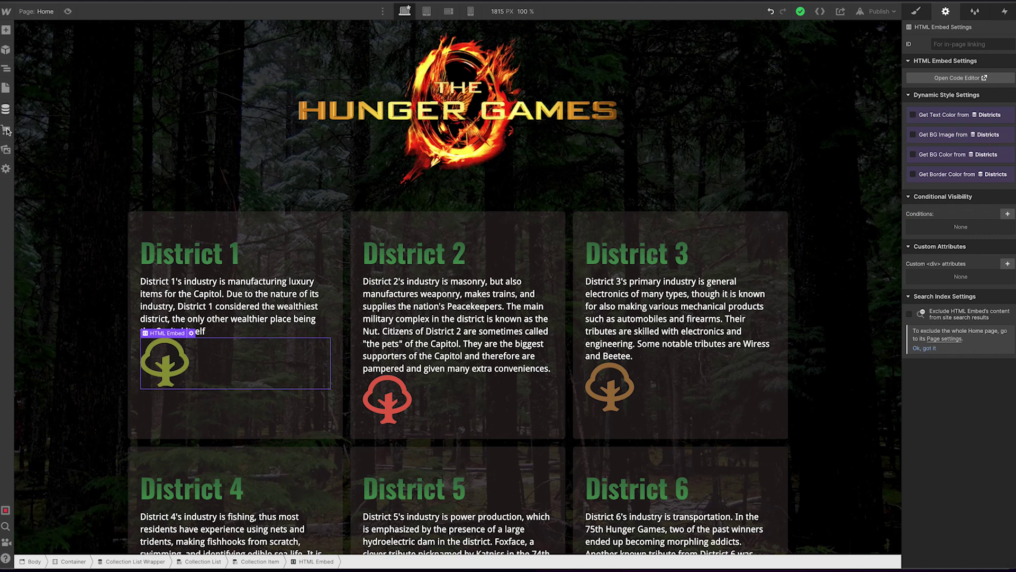
Open mockingjay.svg from the site's assets, view its page source and select the SVG code
click(6, 150)
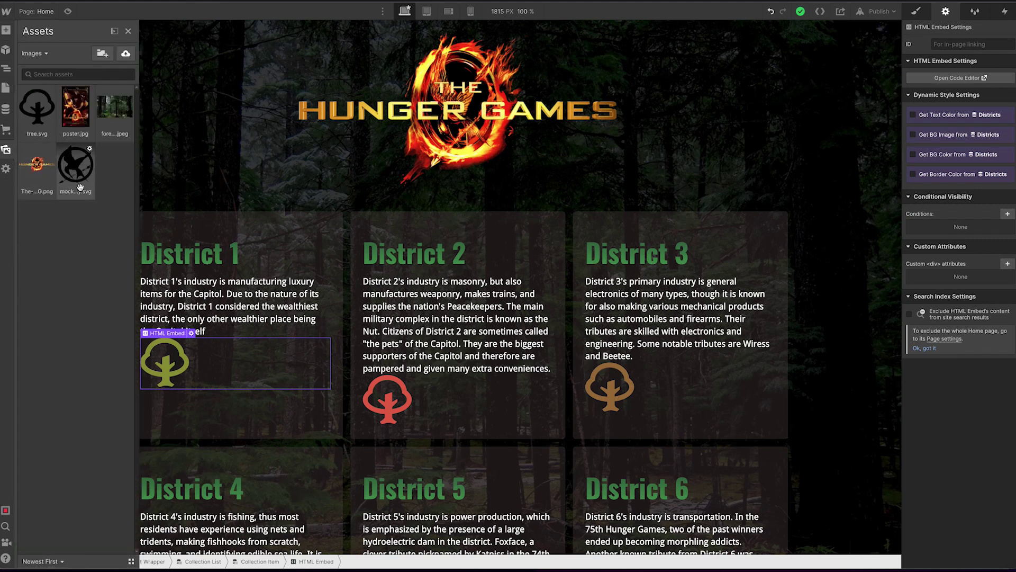
click(89, 150)
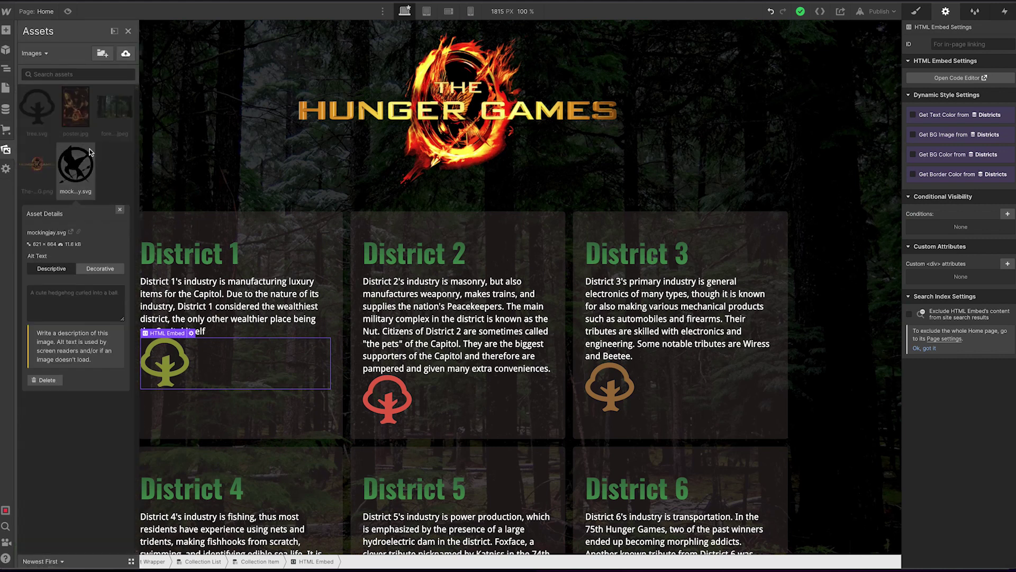
click(70, 232)
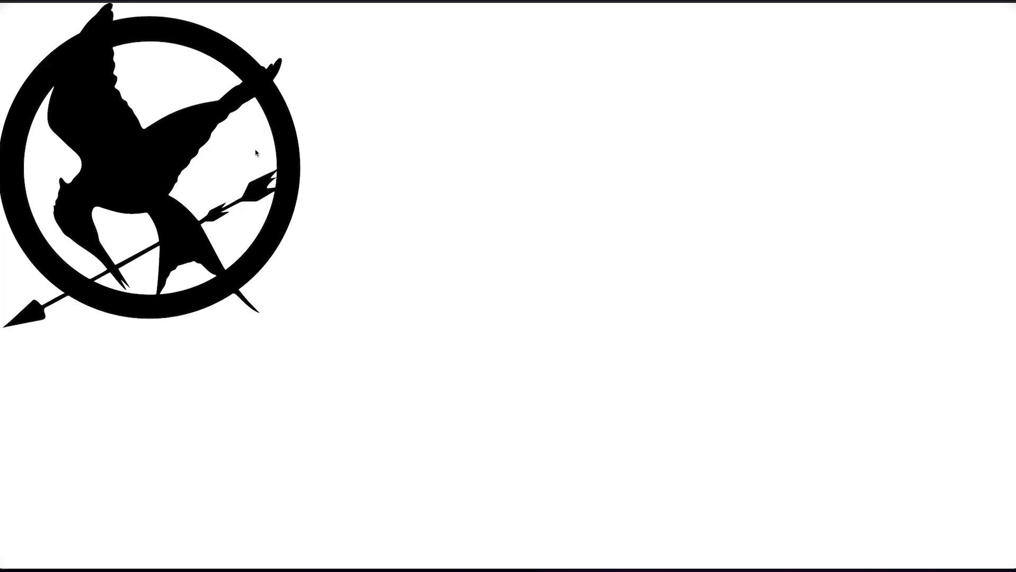
right_click(149, 98)
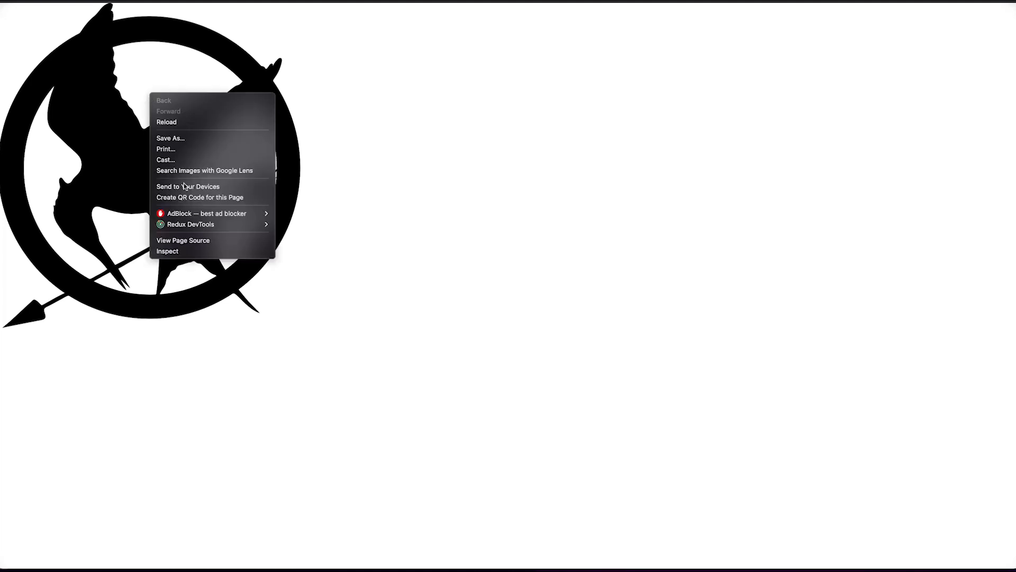
click(190, 241)
mouse_move(16, 17)
mouse_down()
mouse_move(34, 53)
mouse_move(15, 28)
mouse_up()
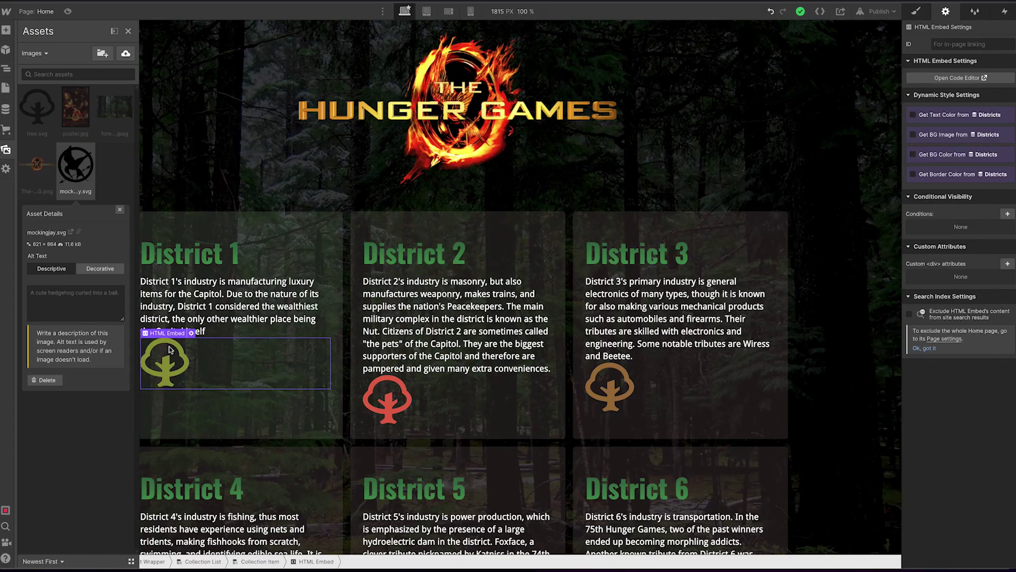
Replace the tree SVG code in the District 1 card's HTML Embed with the mockingjay SVG code and review it from start to end
double_click(181, 343)
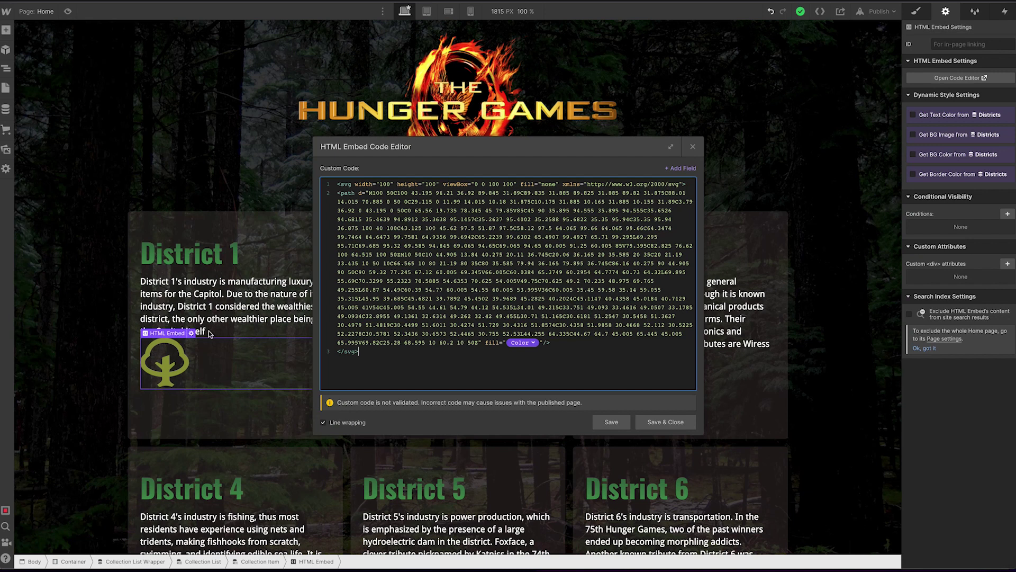
drag(385, 366, 333, 183)
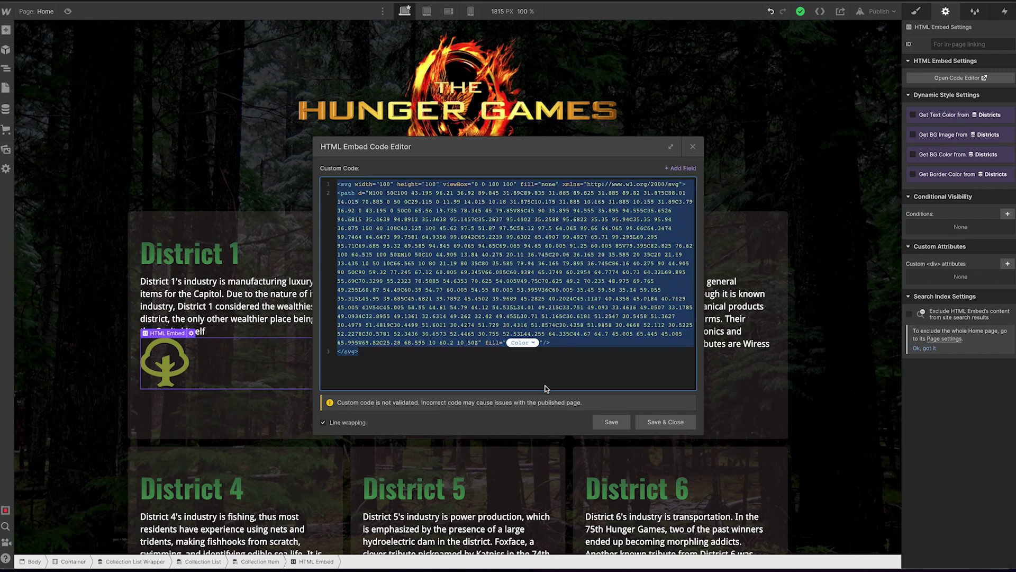
key(ctrl+v)
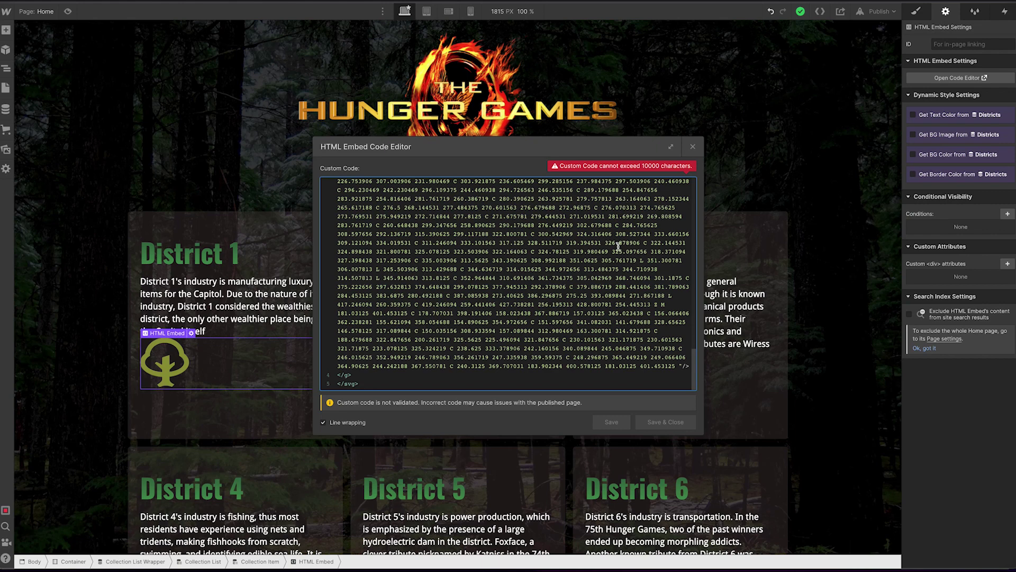
scroll(618, 246, up, 20)
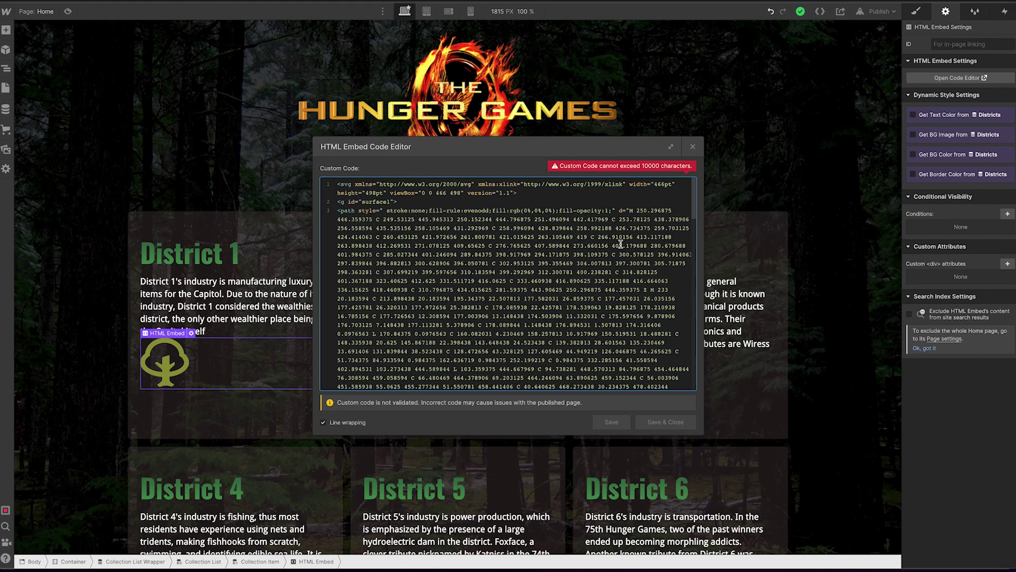
scroll(621, 243, down, 20)
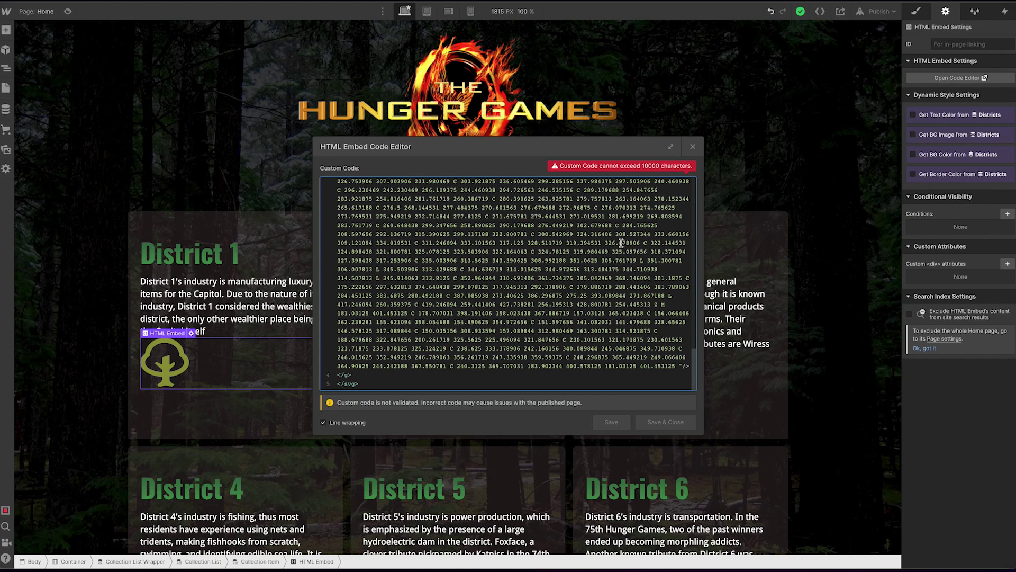
scroll(620, 243, up, 20)
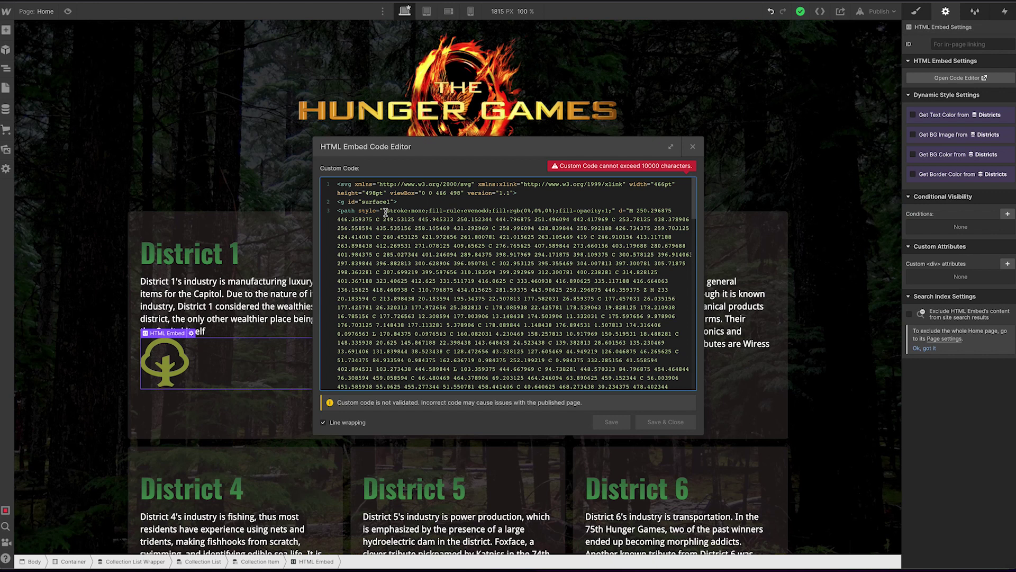
drag(338, 184, 626, 346)
click(413, 366)
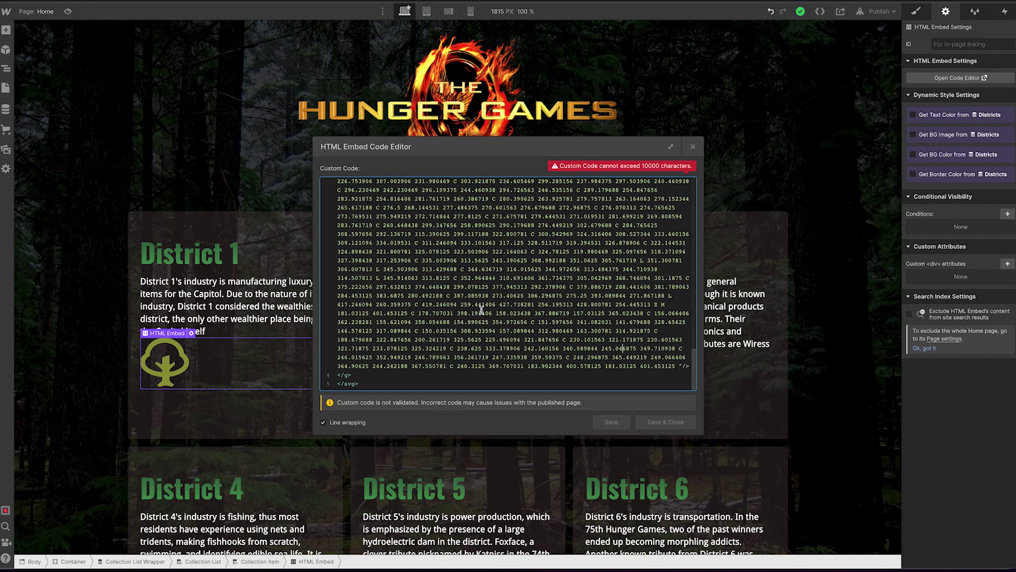
scroll(505, 313, up, 15)
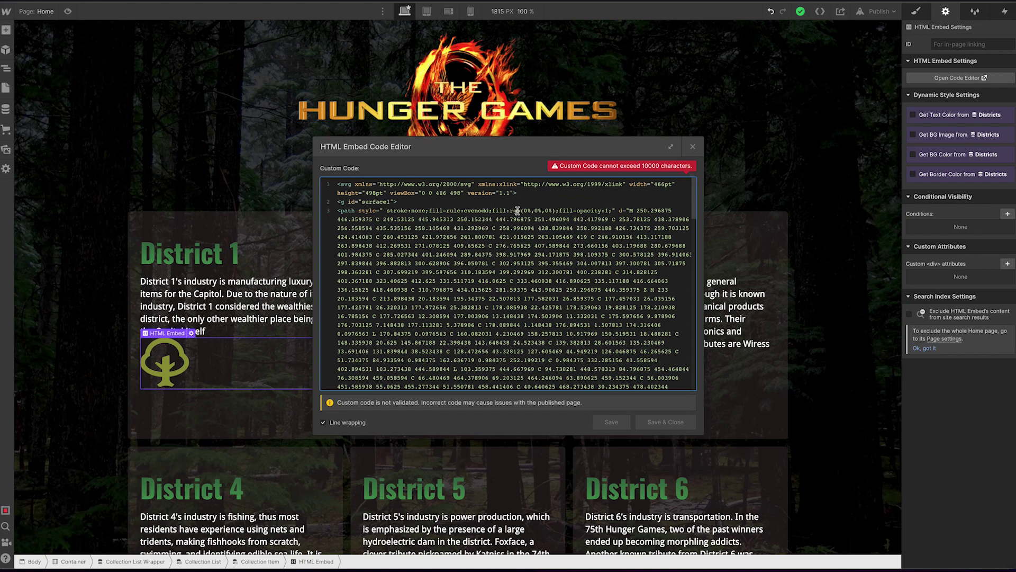
Delete the rgb(0%,0%,0%) fill value from the mockingjay SVG and replace its long path data with the placeholder text path
drag(510, 211, 564, 212)
key(BackSpace)
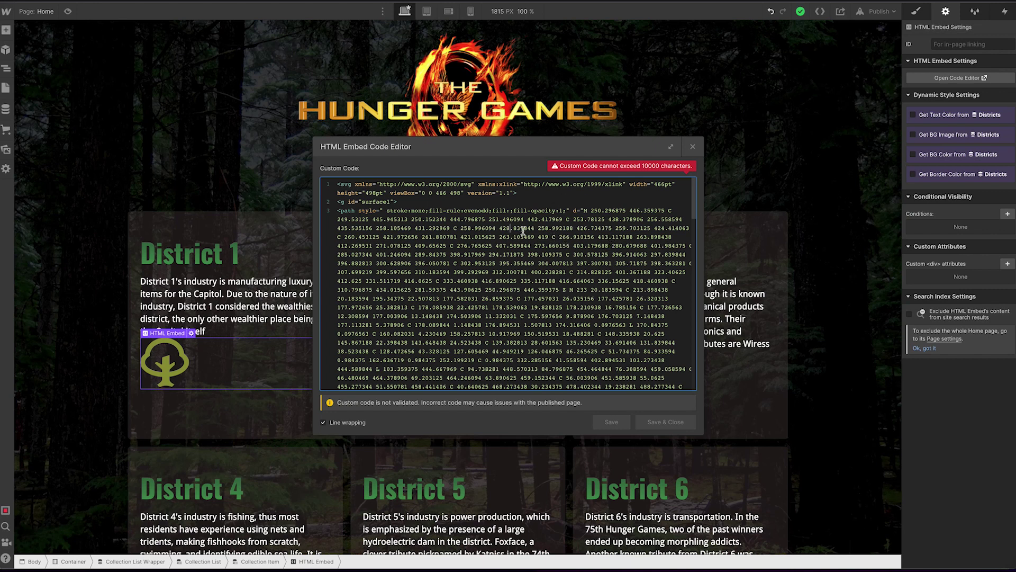
click(505, 229)
drag(574, 209, 591, 260)
click(577, 207)
drag(575, 208, 678, 368)
key(BackSpace)
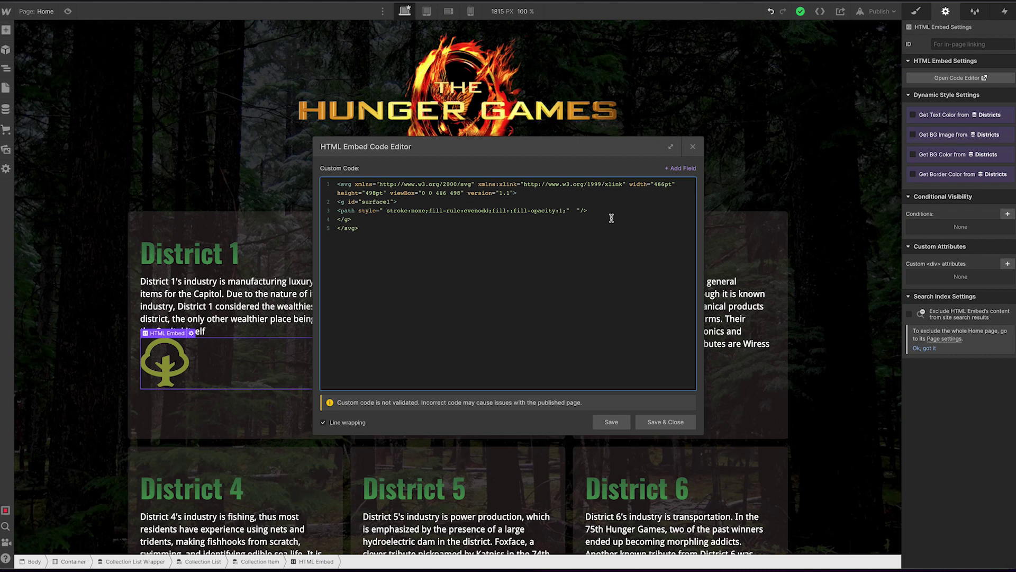
text(path)
Insert the Color field as the fill value in the mockingjay path's style
click(511, 210)
click(676, 168)
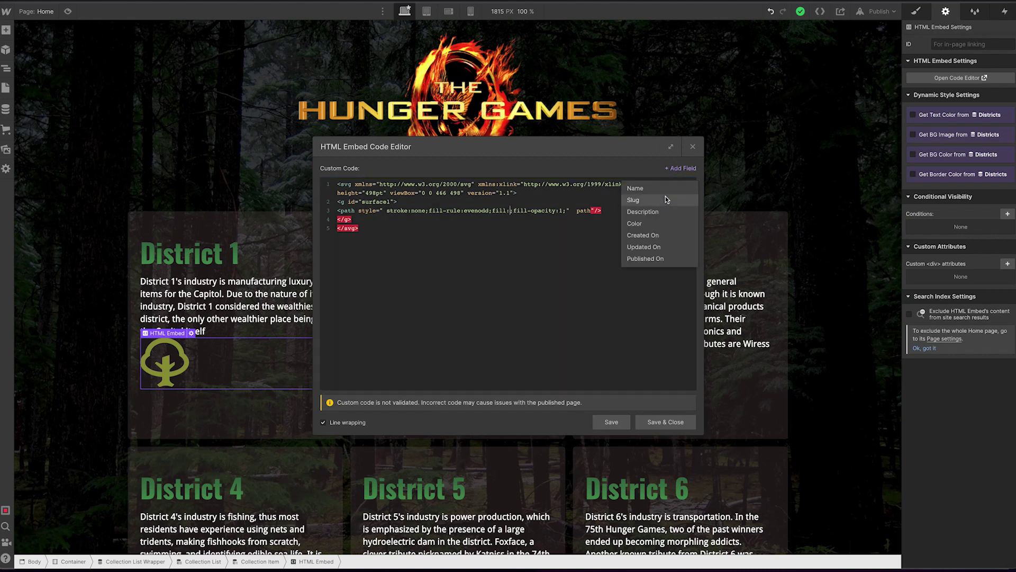
click(660, 223)
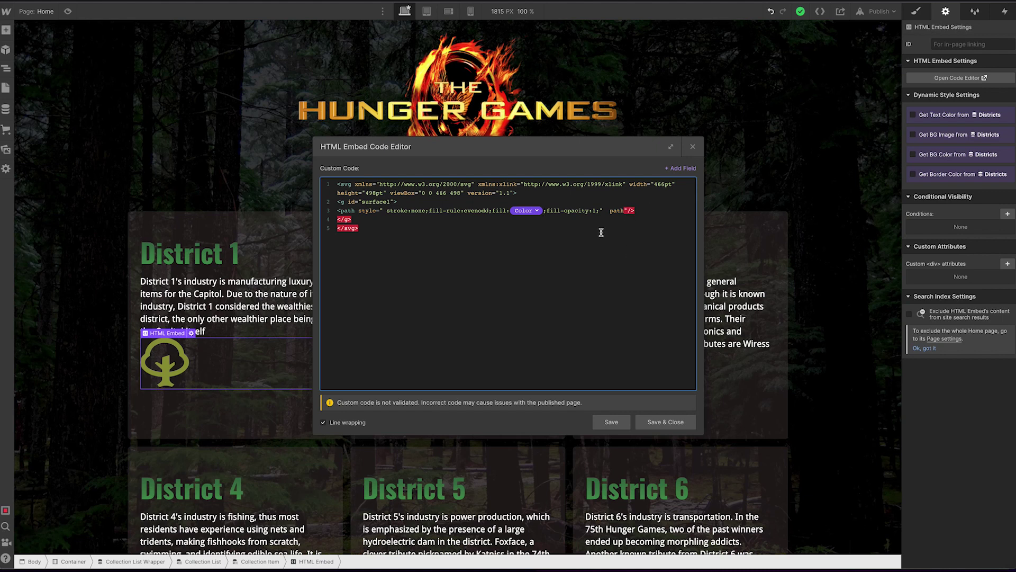
Switch to Visual Studio Code and review the full path data in mockingjay1.txt from start to end
key(super+Tab)
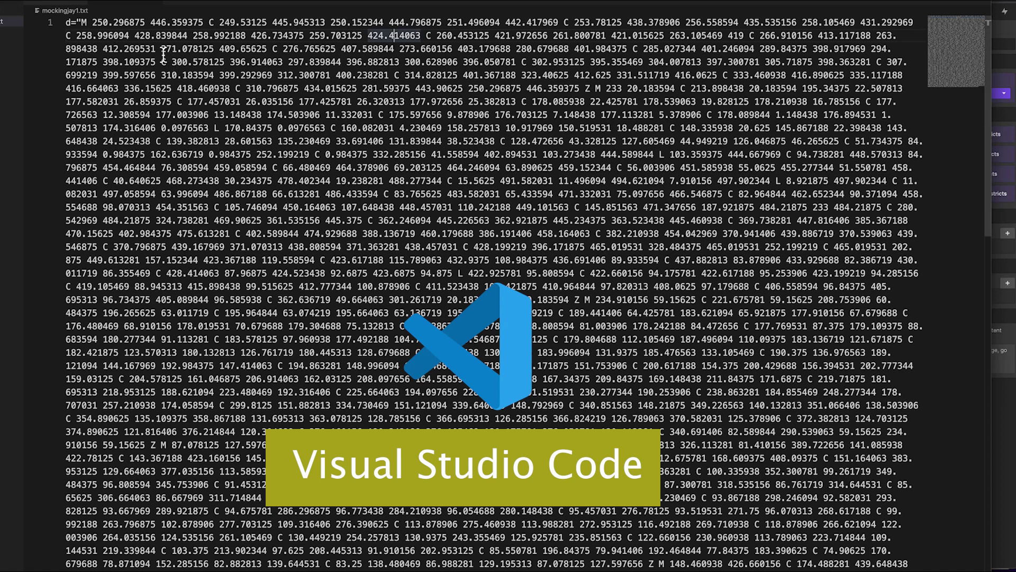
click(193, 75)
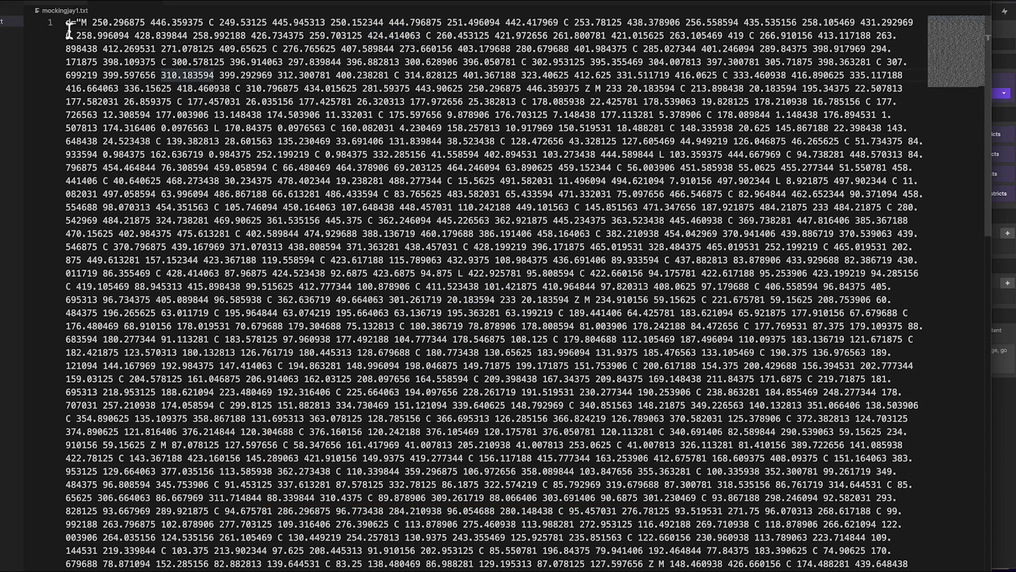
drag(67, 25, 789, 569)
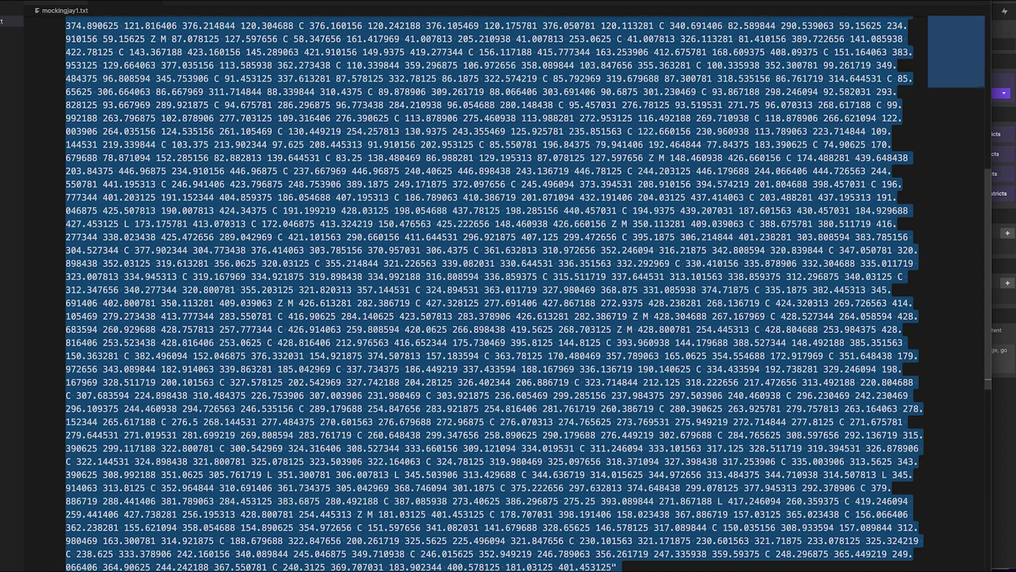
drag(664, 567, 722, 568)
key(ctrl+Home)
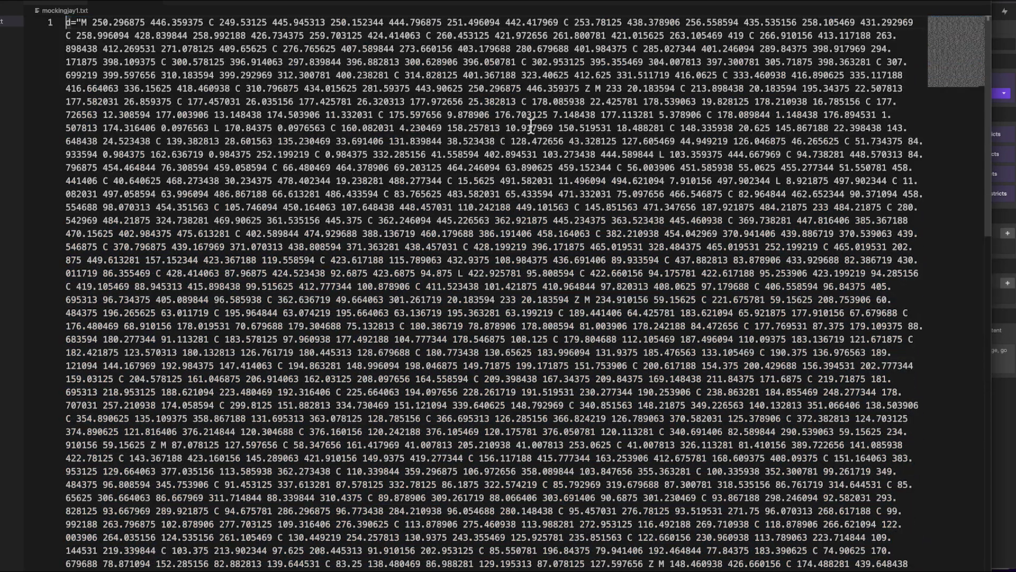
Switch to the browser, examine mockingjay1.txt in the webflow repository on GitHub, and check jsDelivr's GitHub usage examples
key(alt+Tab)
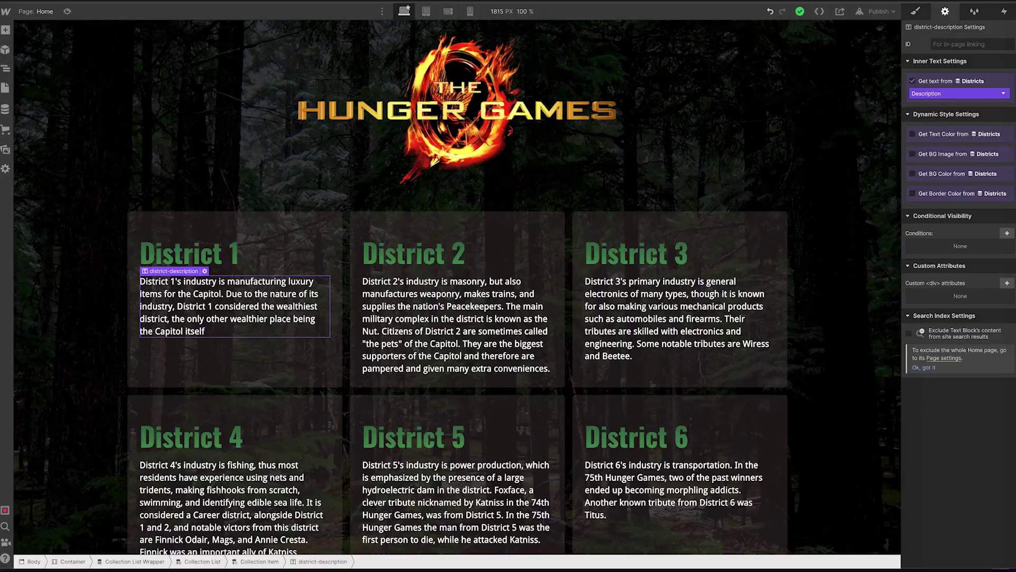
key(ctrl+t)
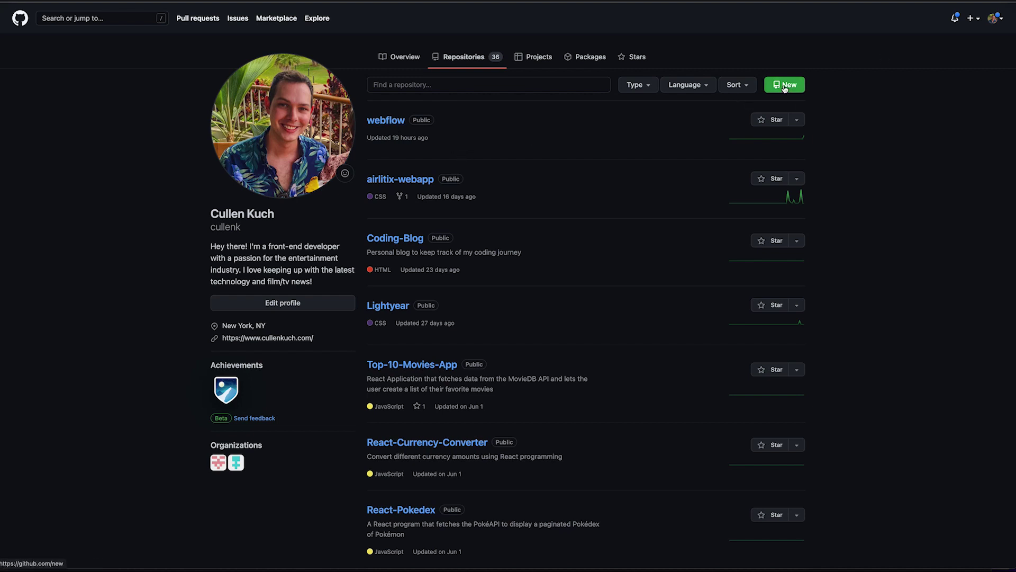
click(398, 123)
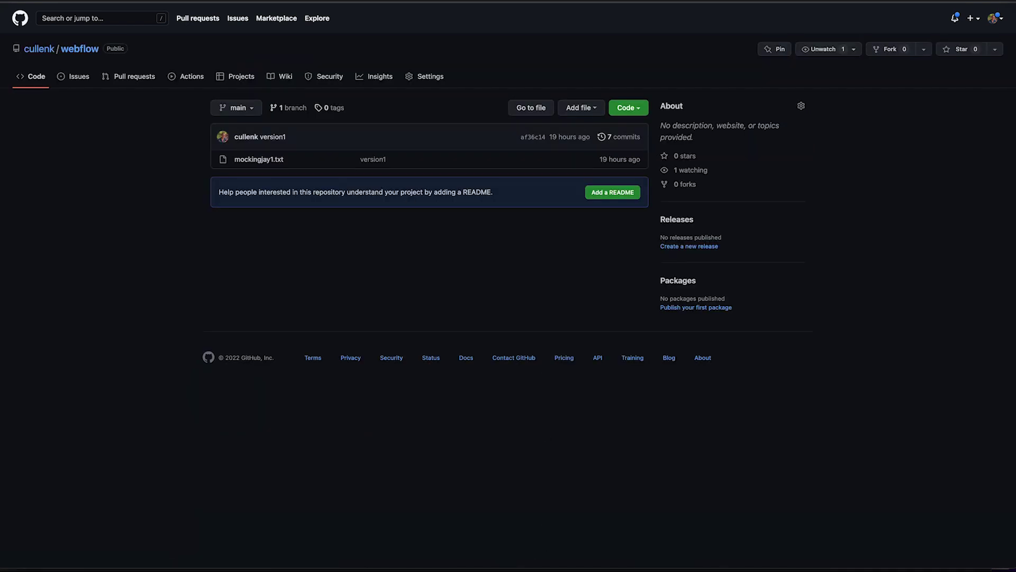
key(super+Tab)
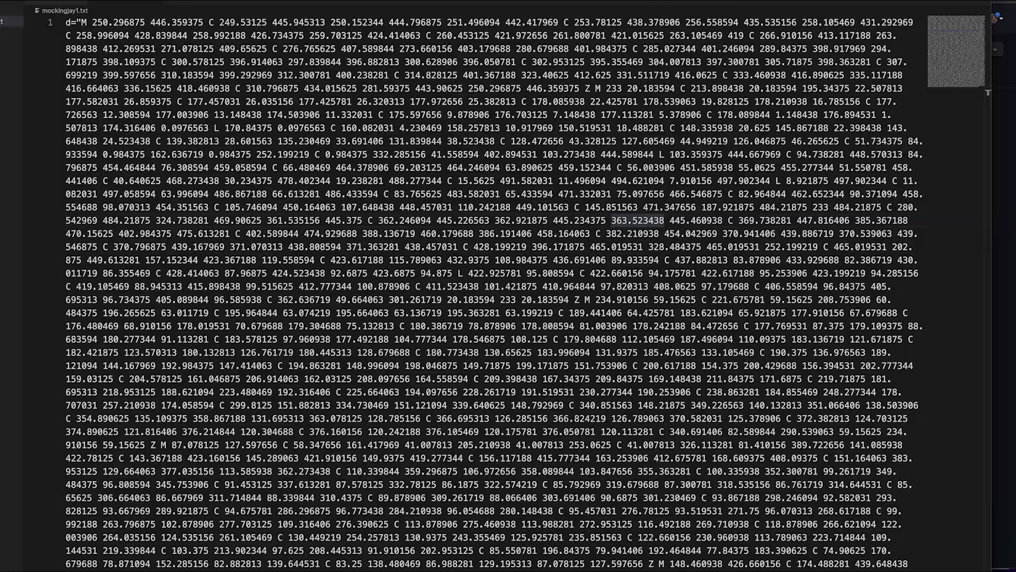
key(super+Tab)
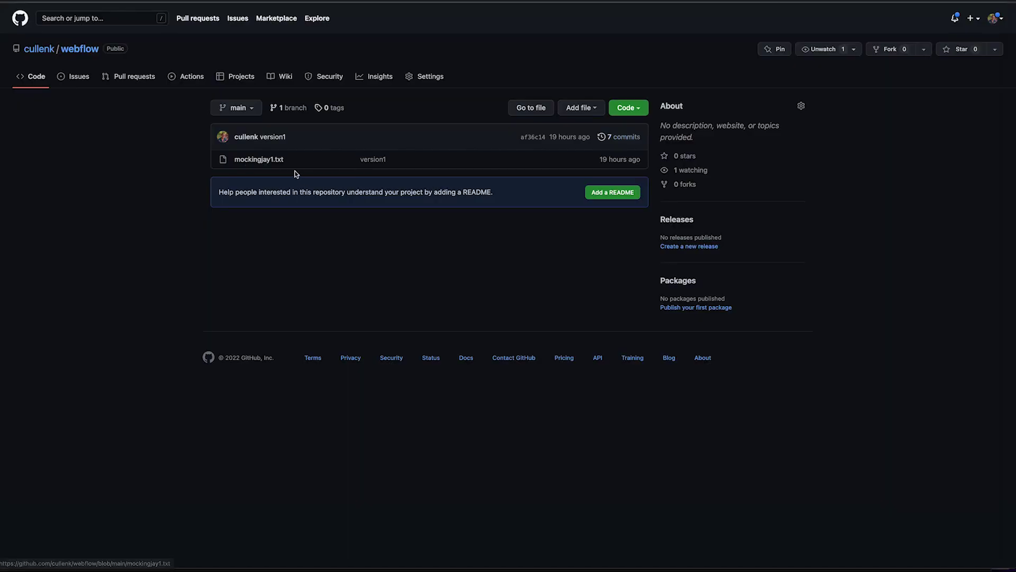
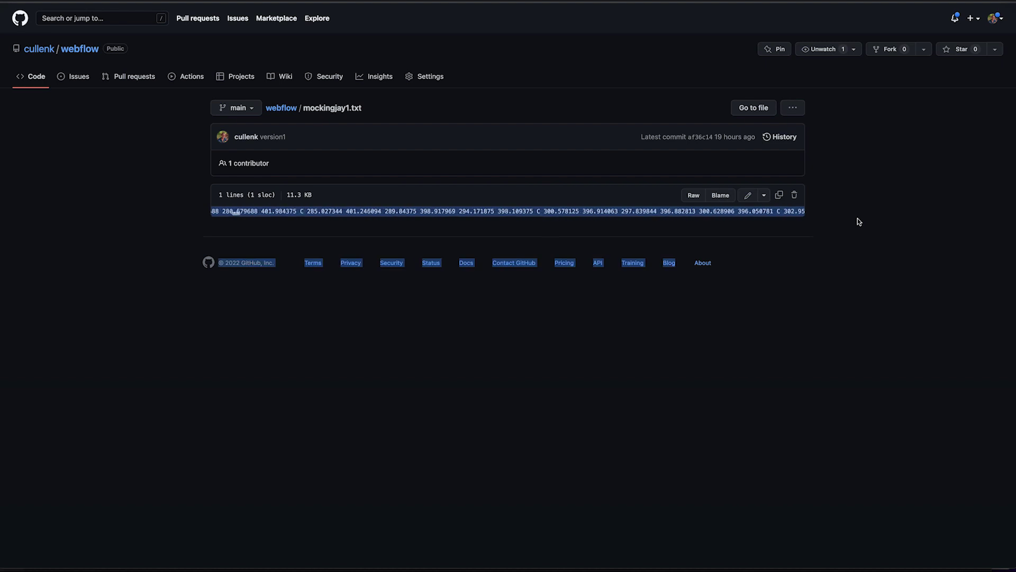
key(alt+Left)
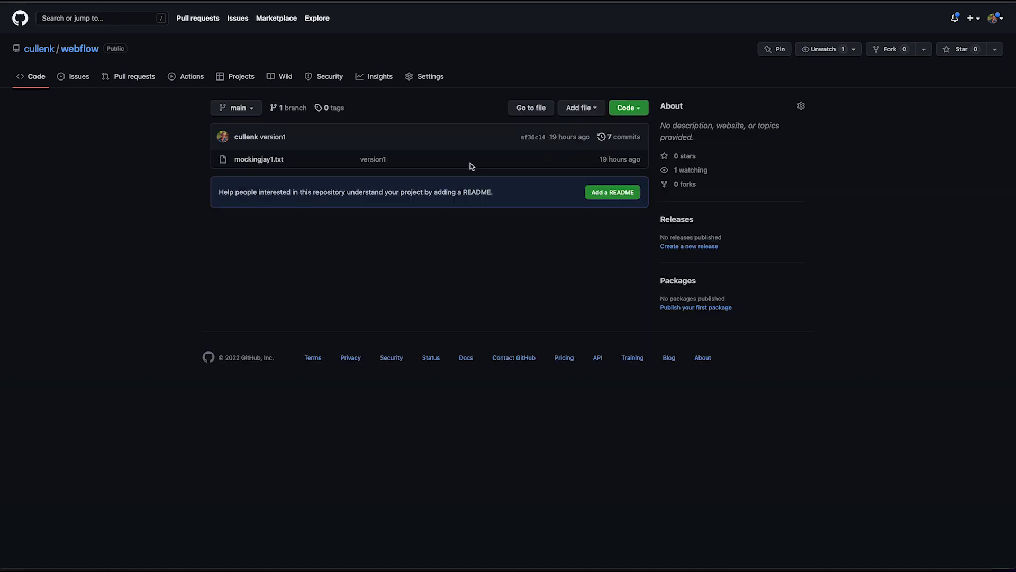
click(268, 159)
drag(361, 210, 568, 222)
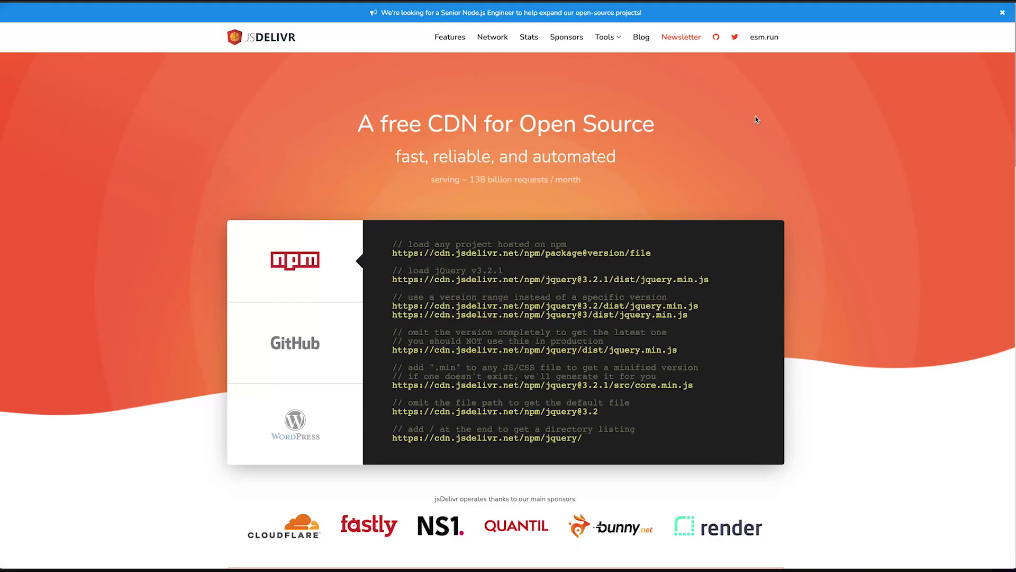
click(357, 331)
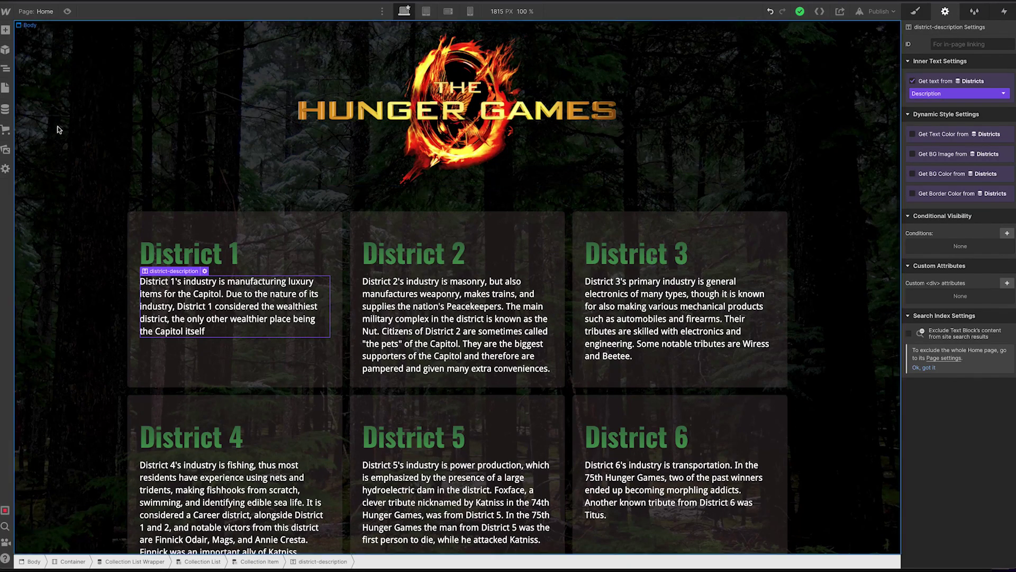
Open the Home page's settings in Webflow and examine the script before the </body> tag, especially the jsDelivr URL it fetches
click(5, 87)
click(127, 85)
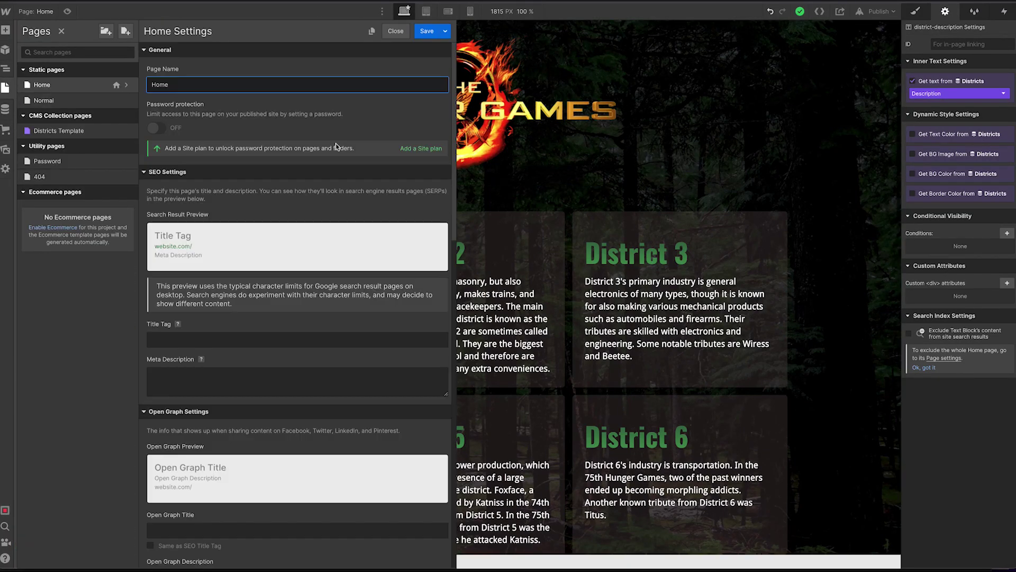
scroll(337, 146, down, 15)
scroll(390, 347, down, 1)
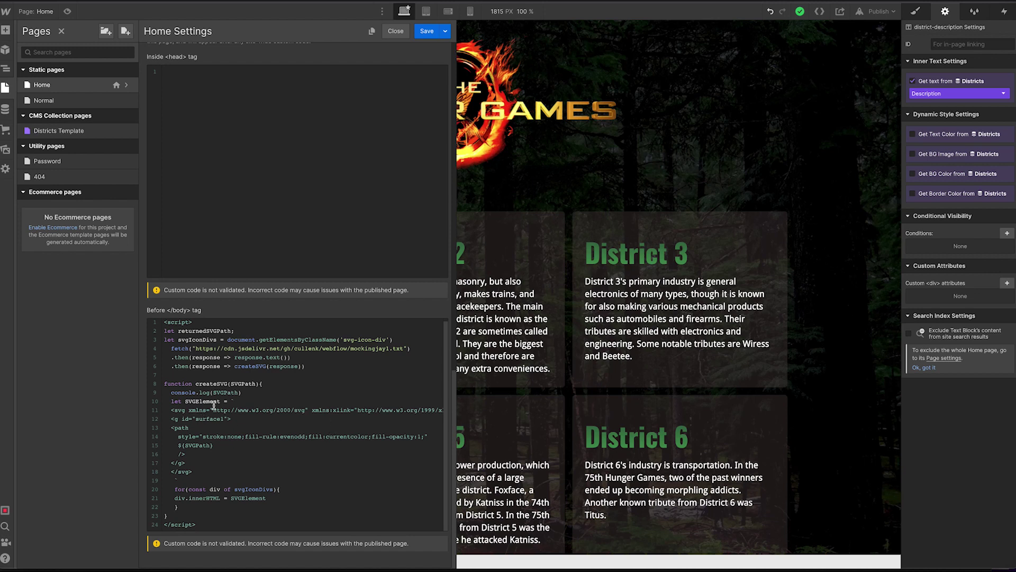
drag(409, 349, 193, 349)
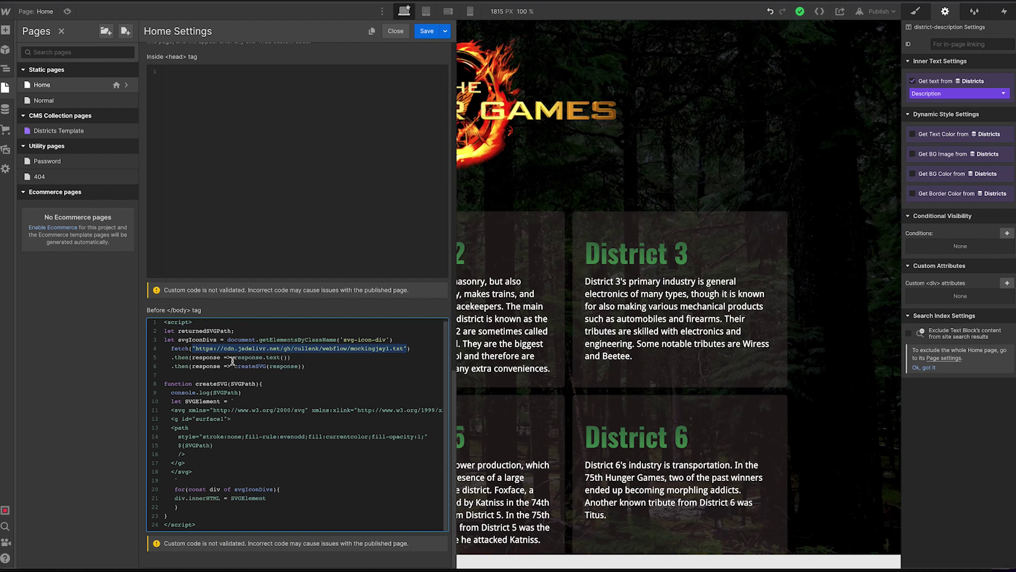
click(255, 349)
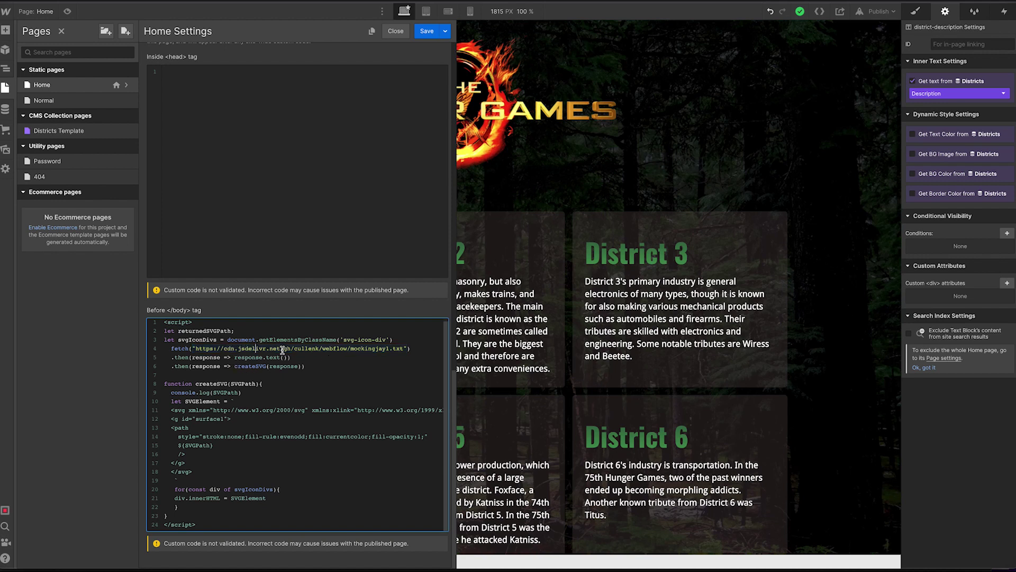
click(295, 349)
drag(295, 349, 314, 350)
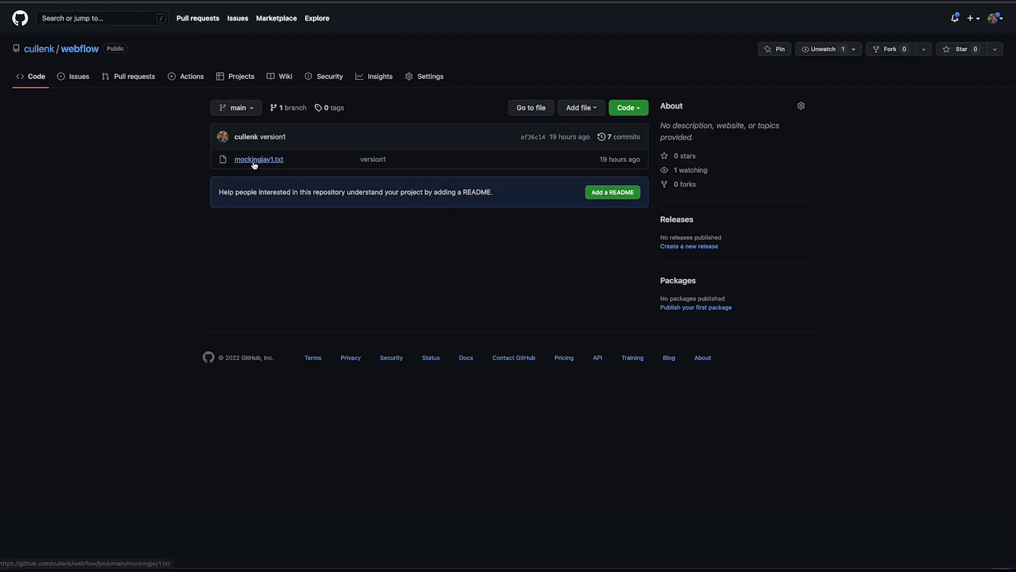
Open mockingjay1.txt on GitHub to view its path data, and review the returnedSVGPath variable and fetch URL in Webflow's body script
click(260, 163)
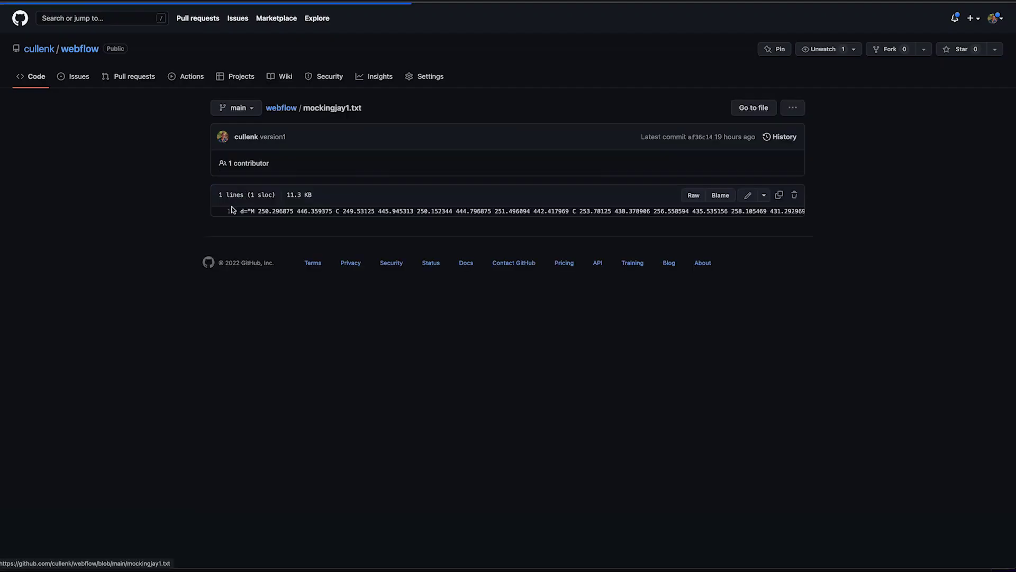
drag(242, 211, 710, 240)
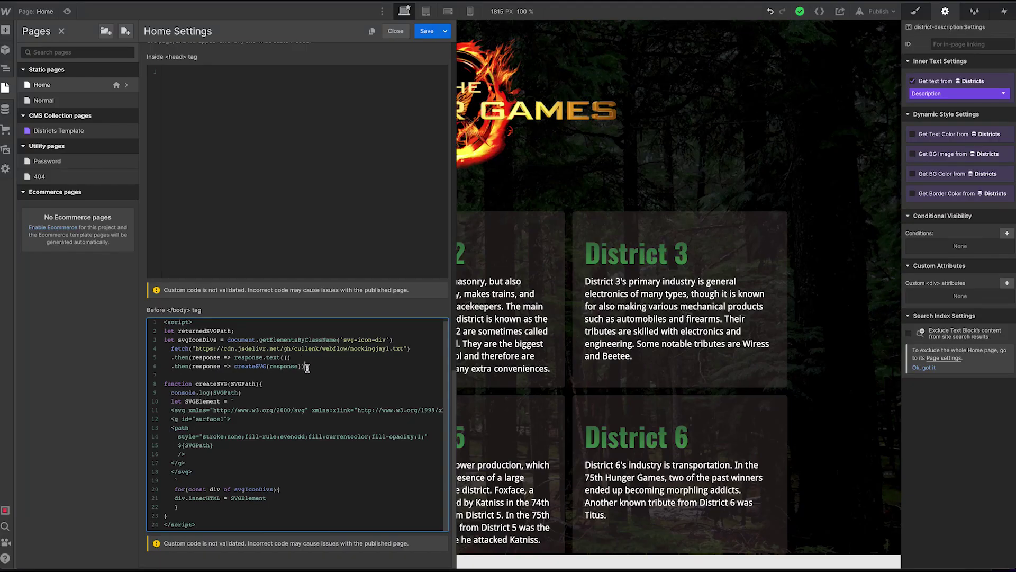
drag(234, 331, 177, 331)
click(300, 377)
drag(403, 348, 220, 349)
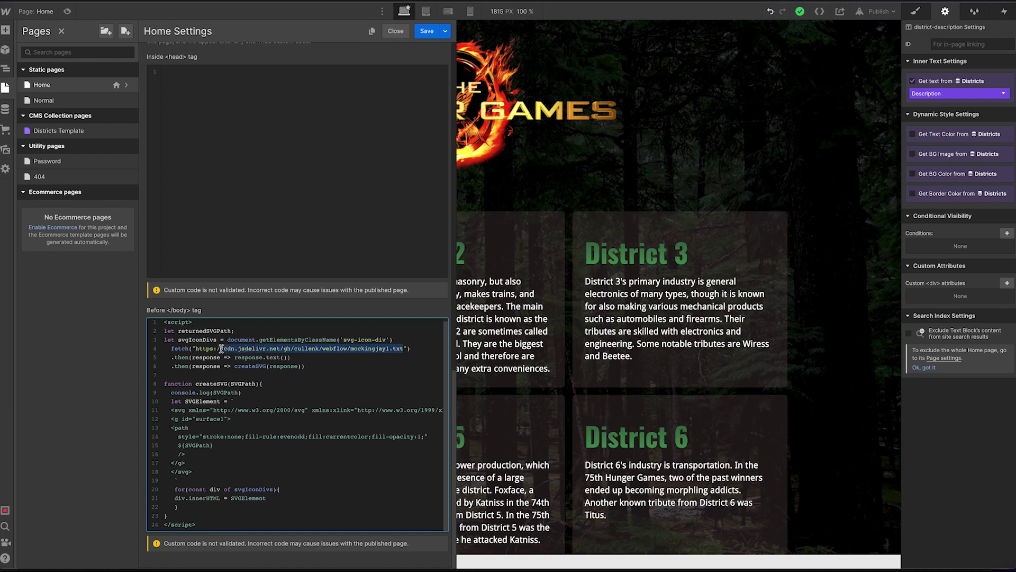
click(368, 353)
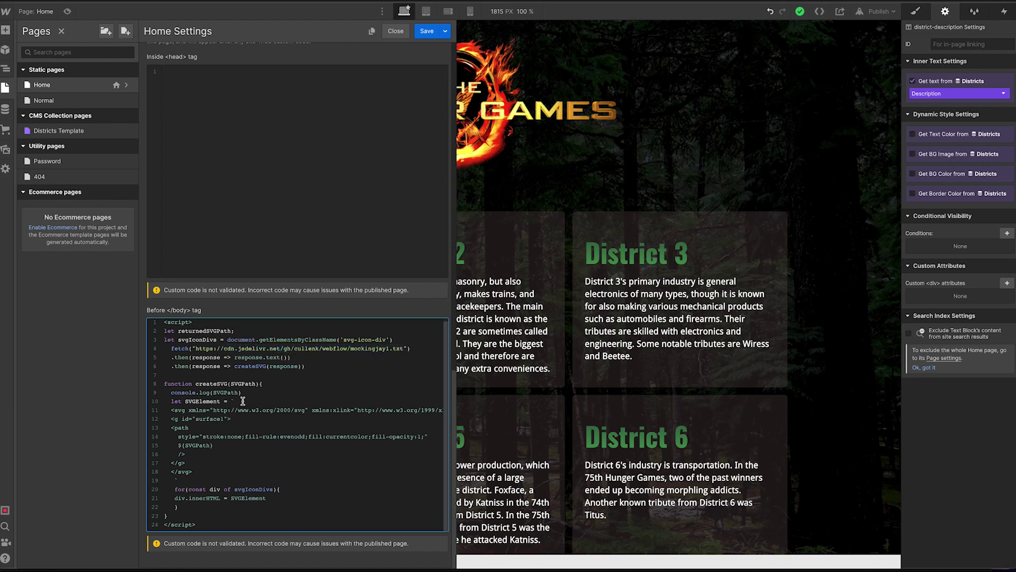
Examine the script's SVG template, including its SVGPath placeholder, currentcolor fill and width and height attributes, and close the Home page settings
drag(170, 410, 243, 472)
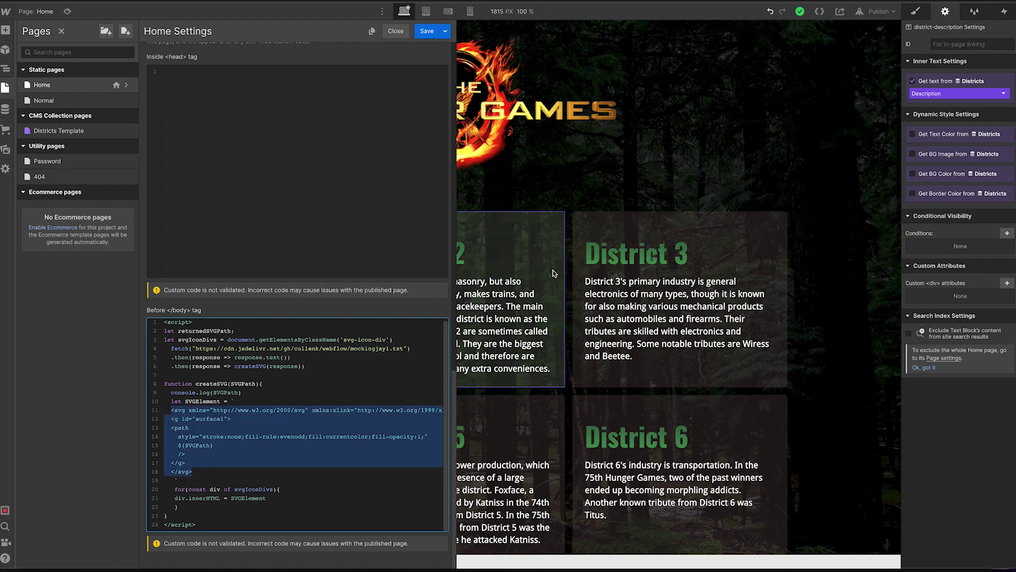
click(281, 433)
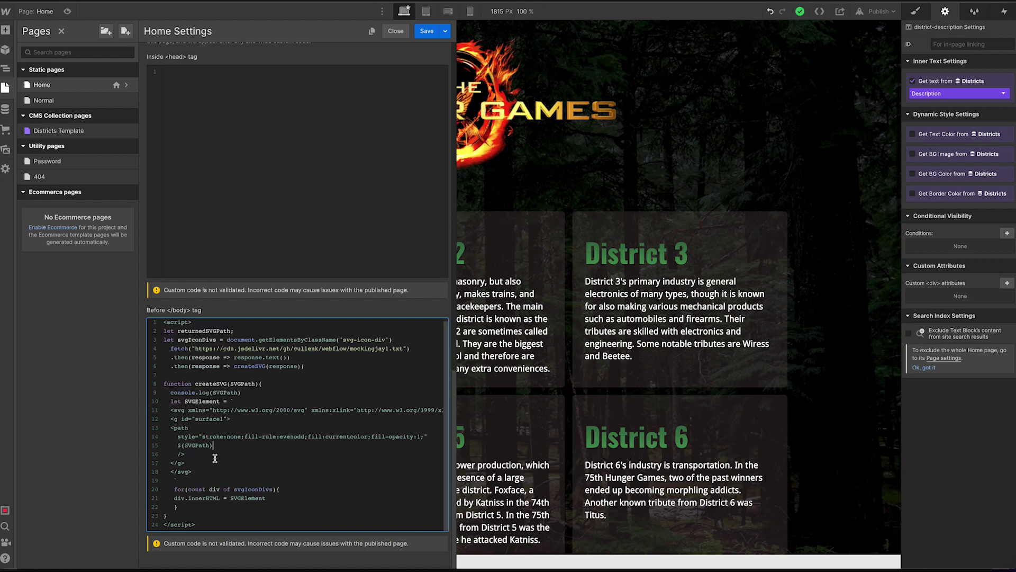
drag(170, 409, 228, 471)
click(251, 443)
drag(215, 446, 179, 443)
drag(327, 437, 368, 437)
drag(422, 410, 437, 411)
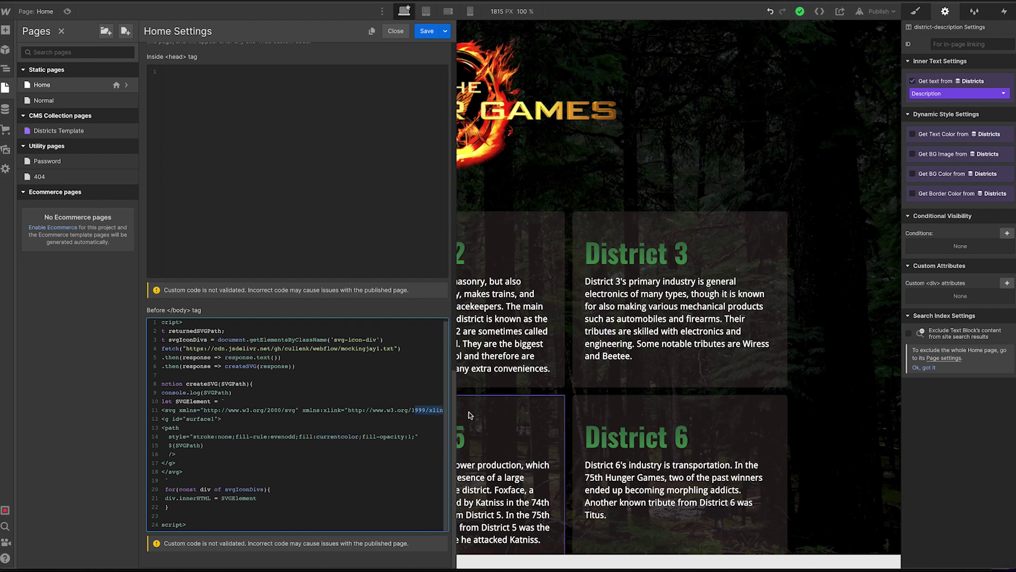
scroll(426, 410, right, 5)
scroll(426, 409, right, 3)
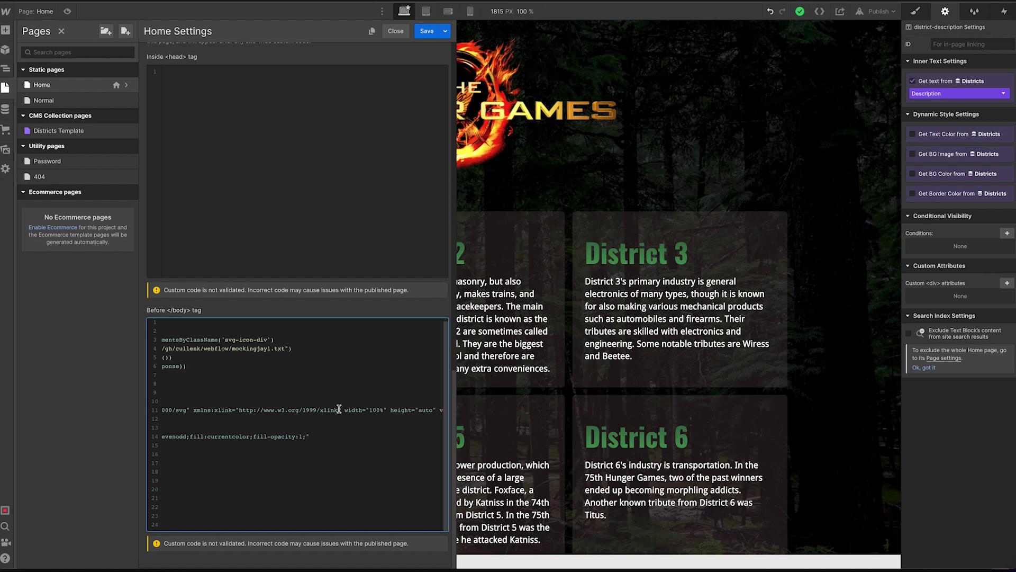
click(295, 459)
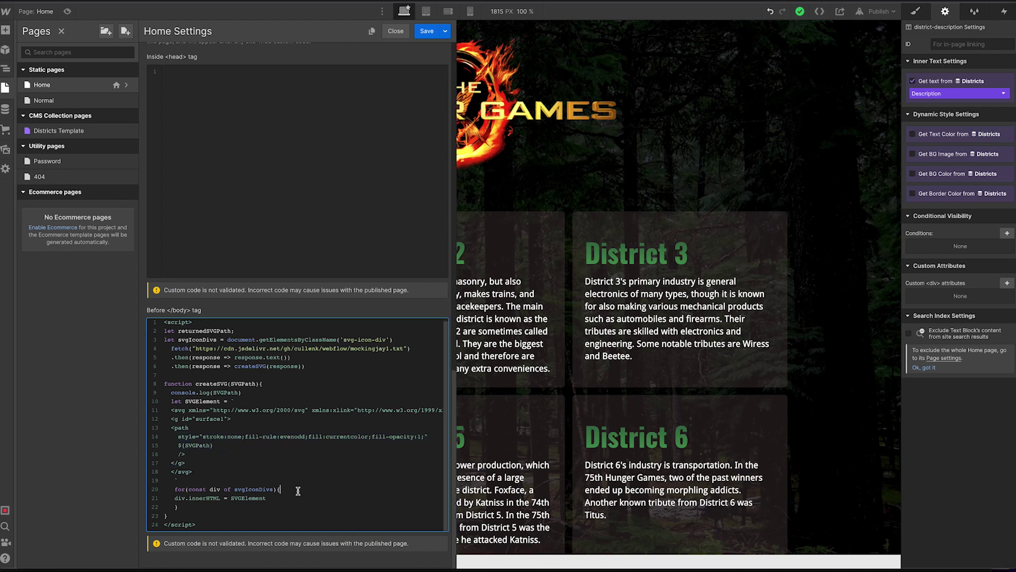
drag(192, 471, 167, 411)
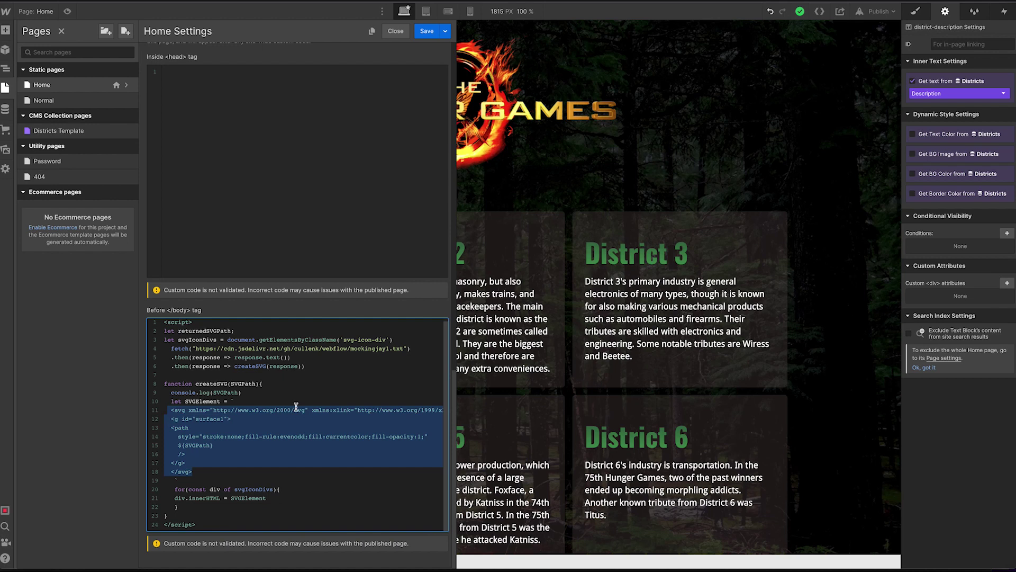
key(Escape)
Add a Div Block inside the District 1 collection item
click(337, 347)
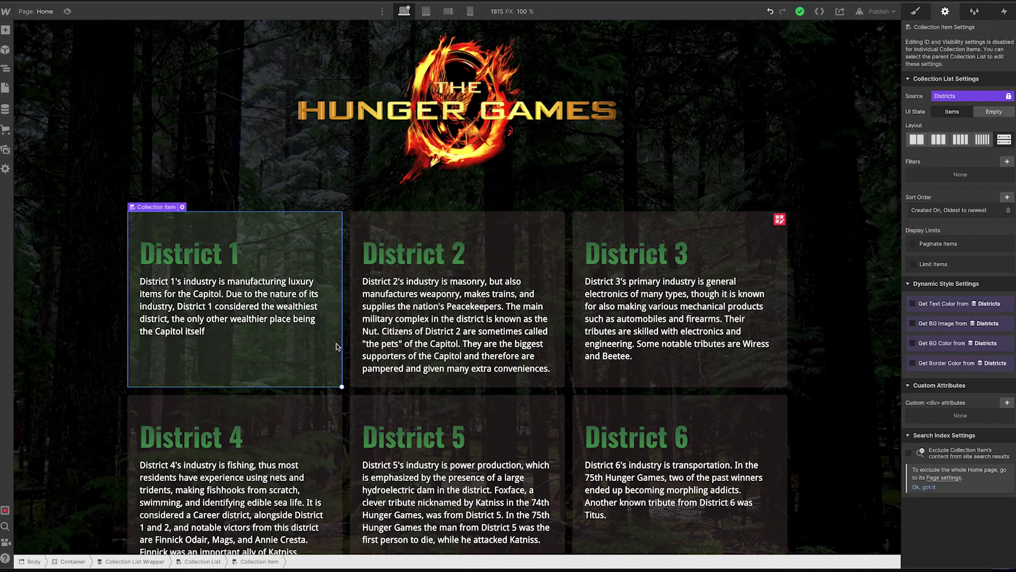
key(super+e)
text(div)
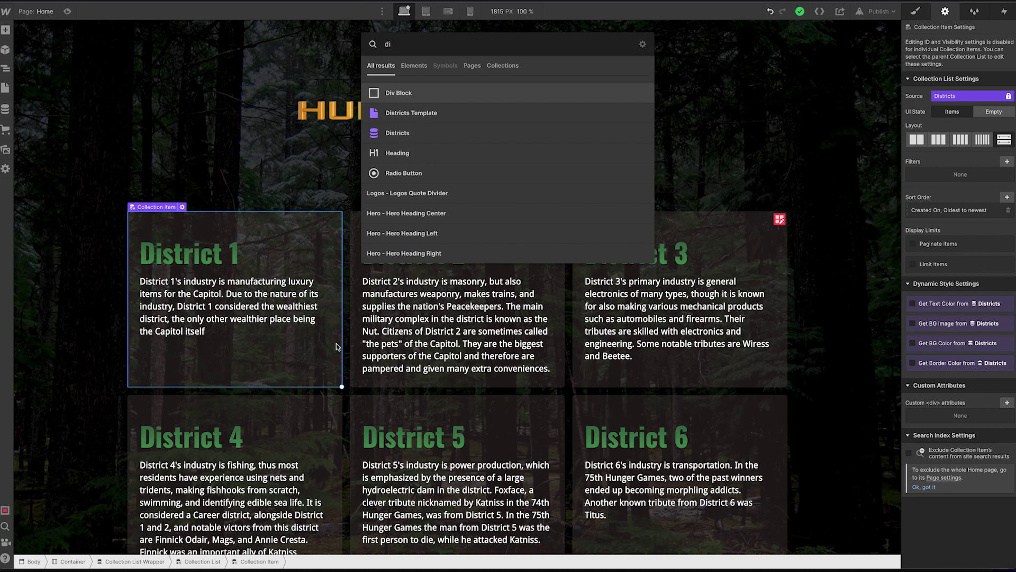
key(Return)
Assign the existing svg-icon-div class to the new Div Block
click(916, 11)
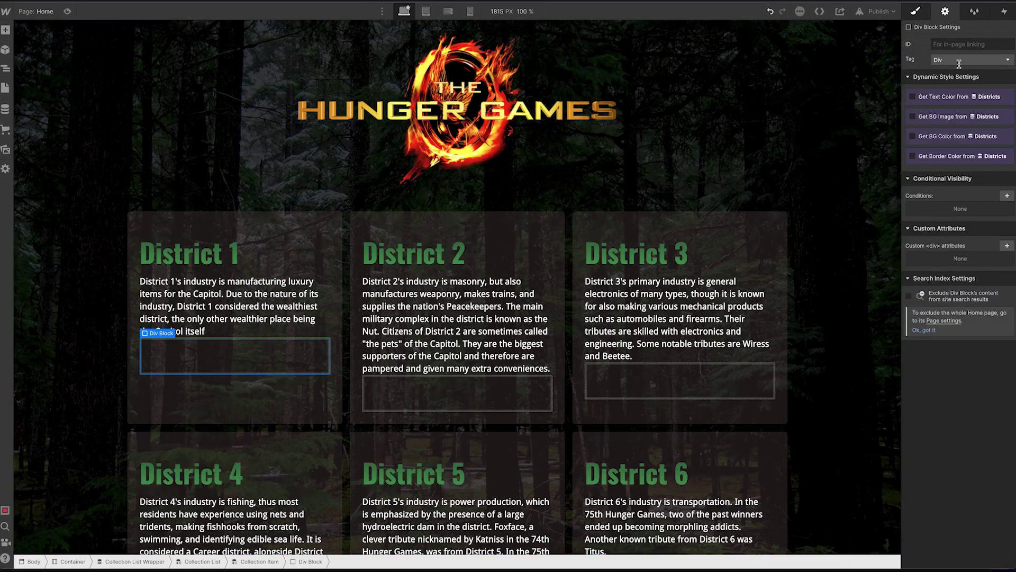
click(946, 58)
text(svg-i)
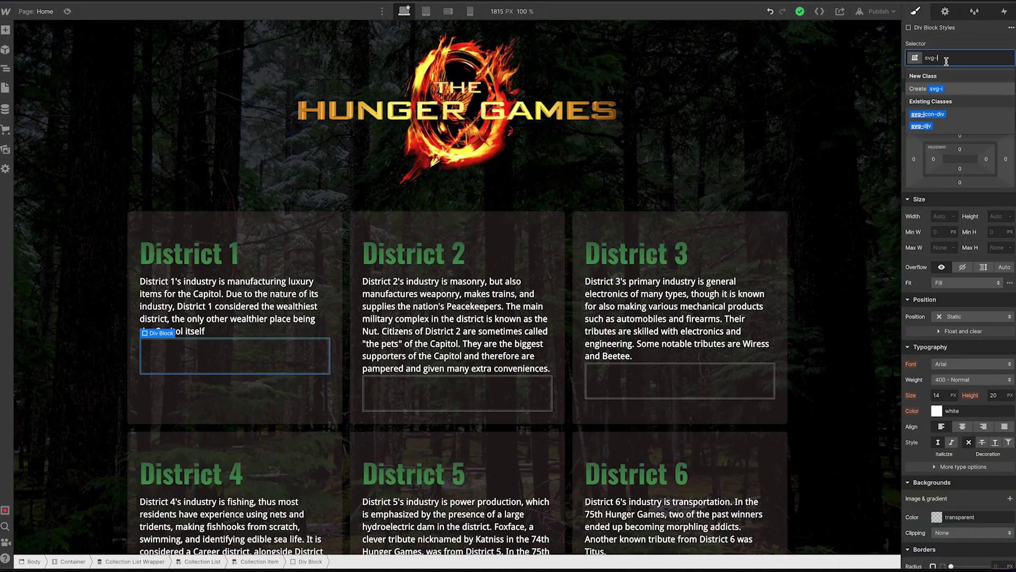
text(con-di)
key(Return)
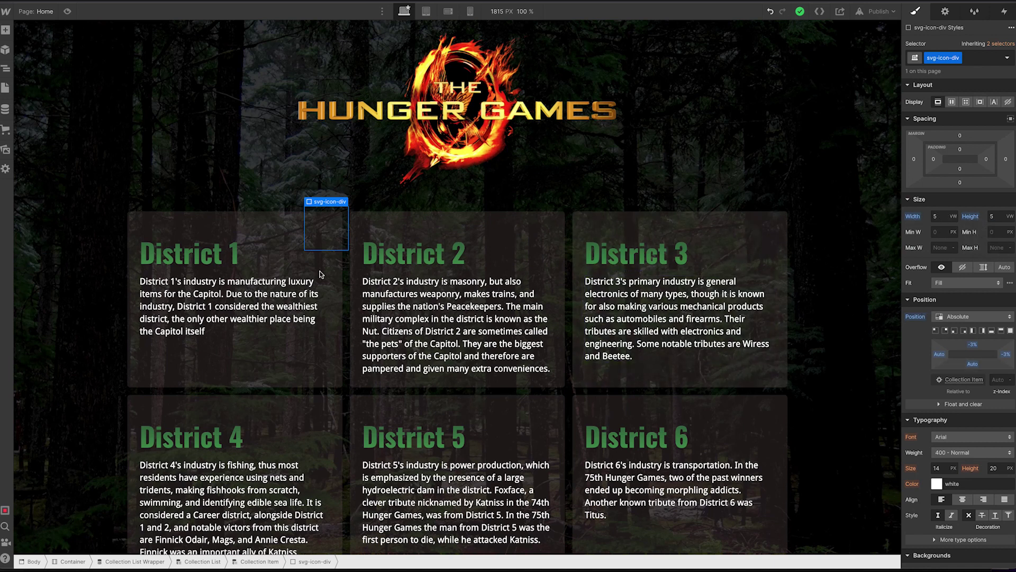
Review how the Home page script selects svg-icon-div elements and inserts the SVG template into them, and save the page settings
click(5, 87)
scroll(350, 240, down, 15)
drag(166, 342, 397, 342)
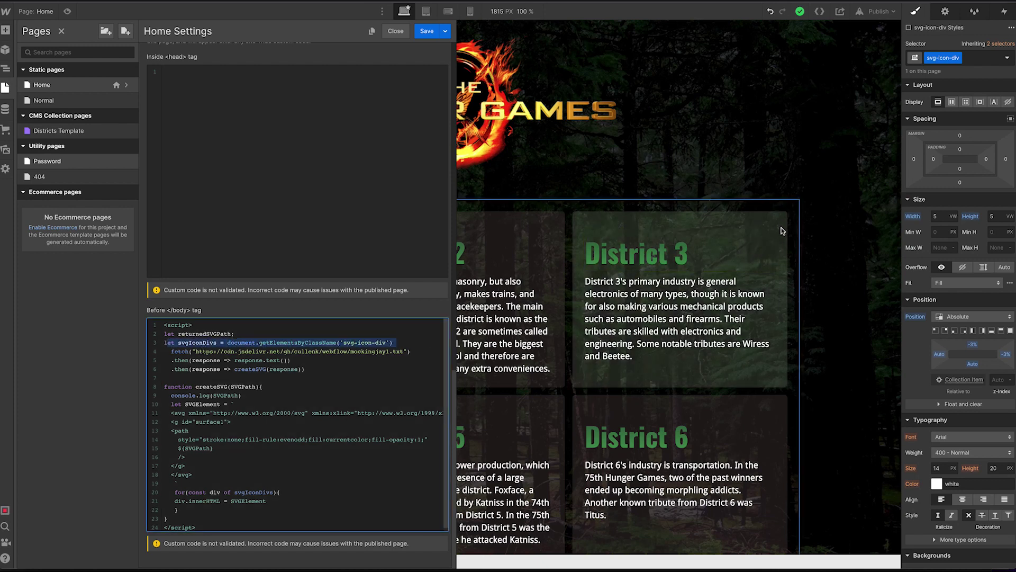
click(287, 492)
click(272, 501)
drag(271, 501, 170, 413)
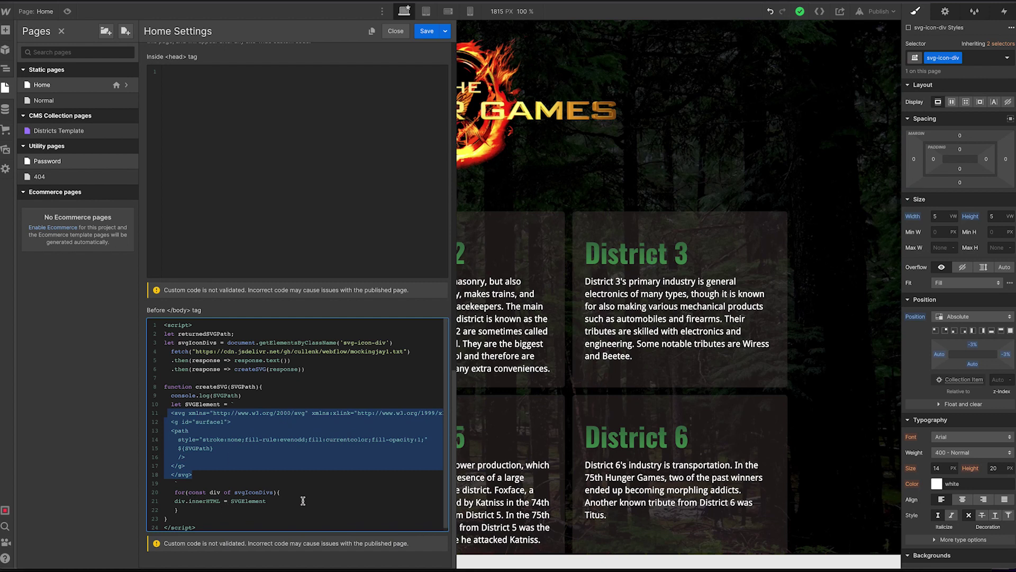
drag(221, 403, 185, 404)
click(180, 418)
drag(212, 448, 182, 449)
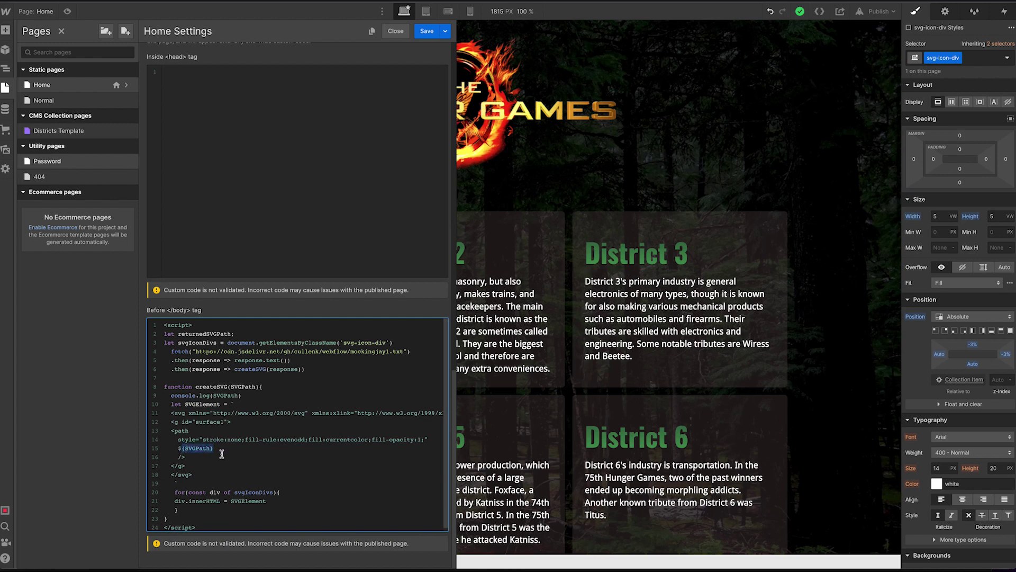
drag(369, 440, 326, 440)
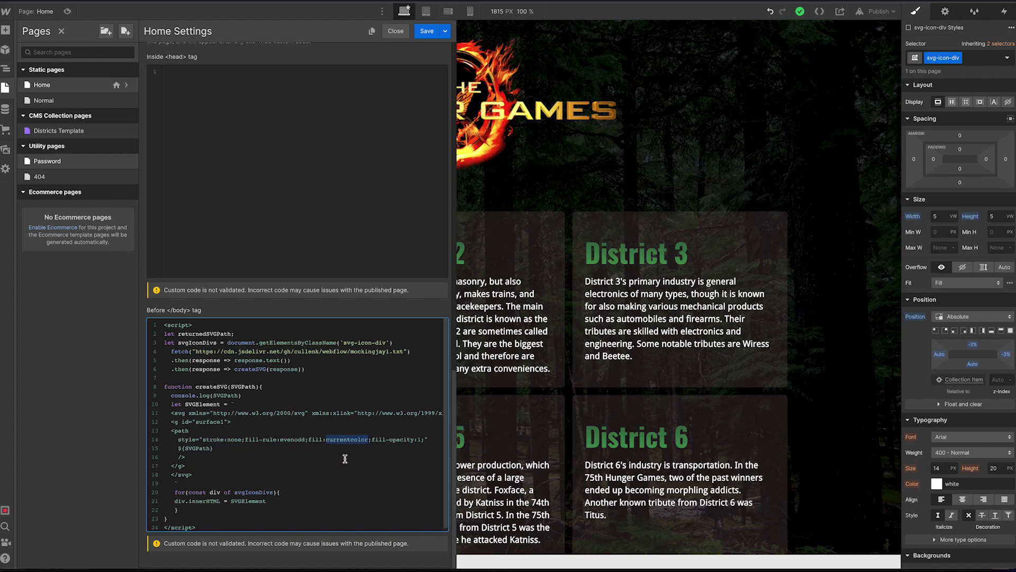
click(427, 31)
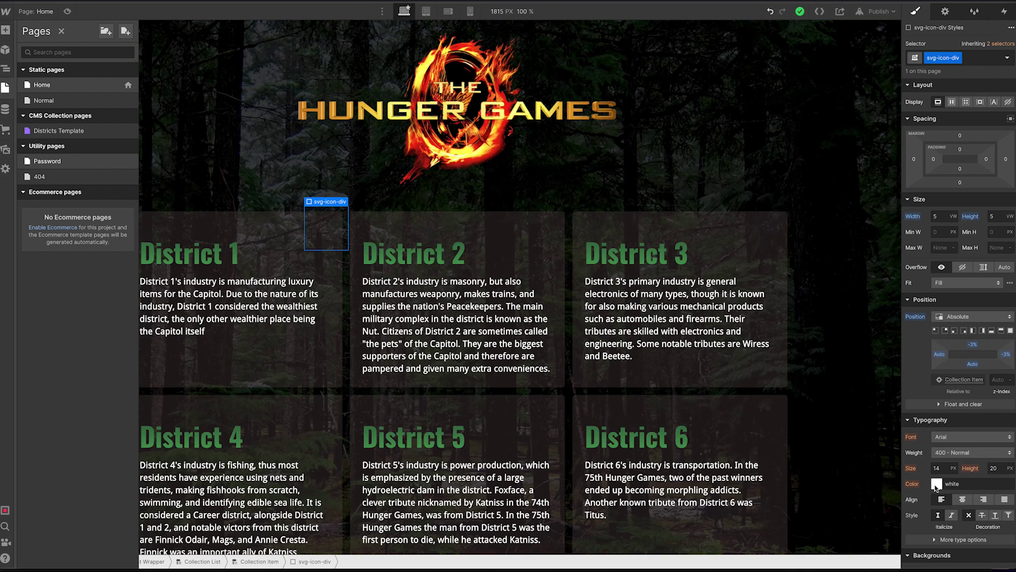
Bind the svg-icon-div's text color to the Color field of the Districts collection
click(320, 225)
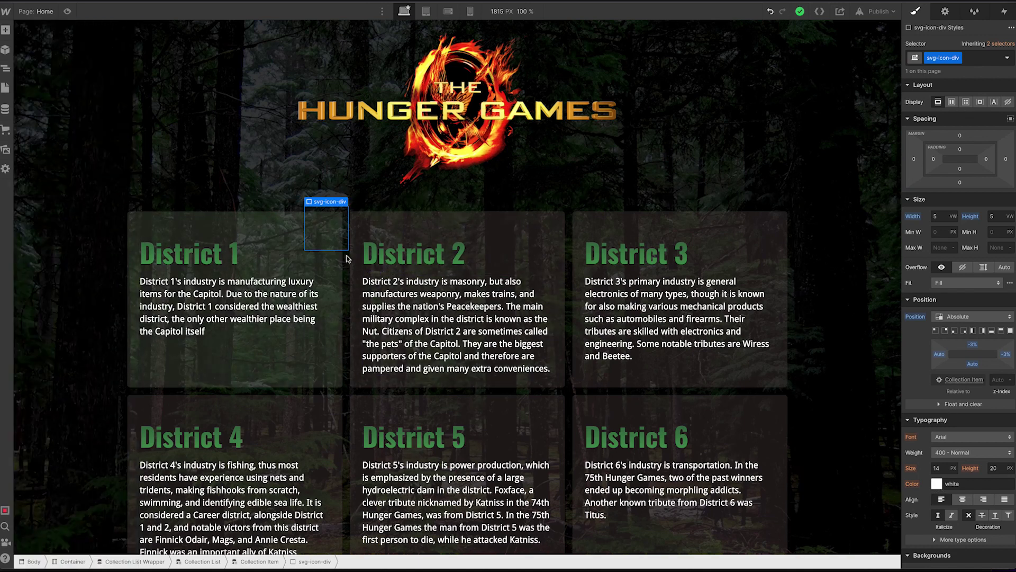
click(945, 12)
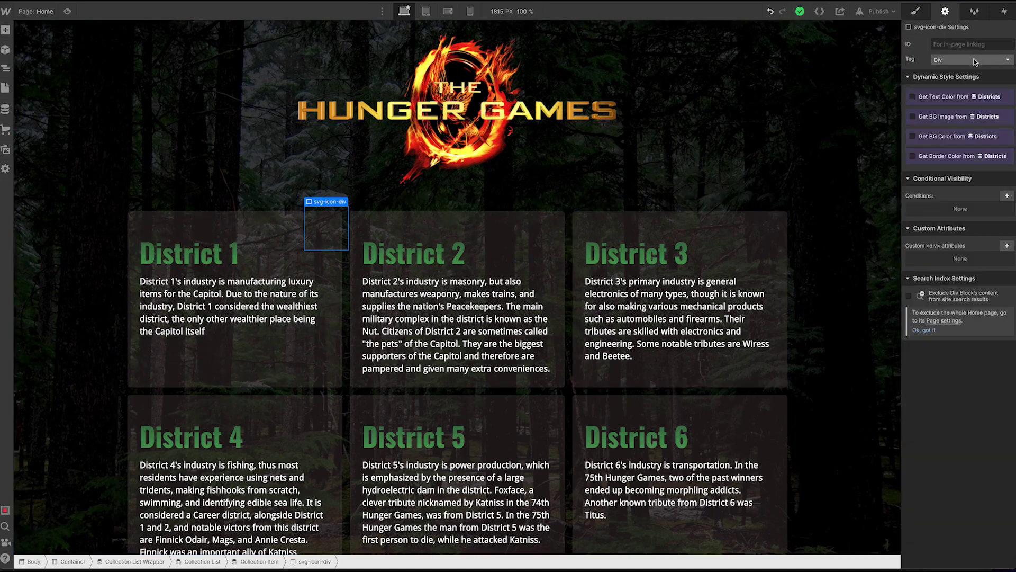
click(937, 99)
click(938, 108)
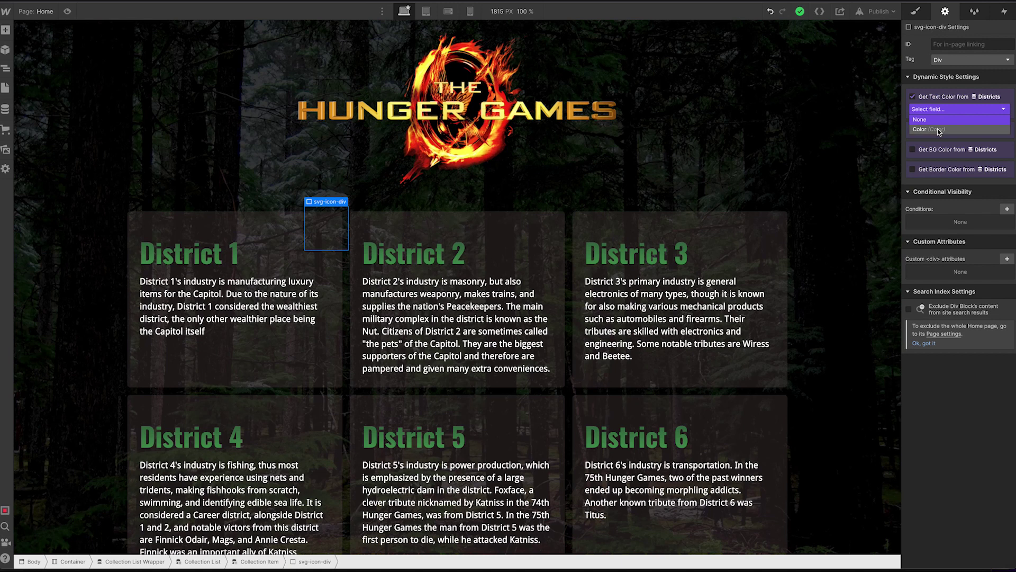
click(939, 131)
click(939, 132)
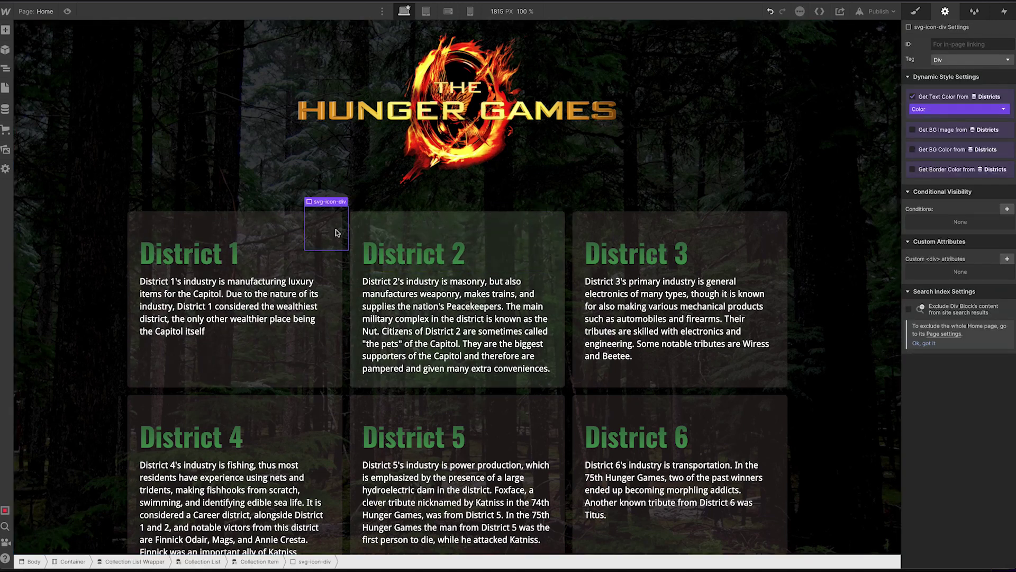
Publish the site to its webflow.io domain and check the mockingjay icons on the live page's district cards
click(881, 15)
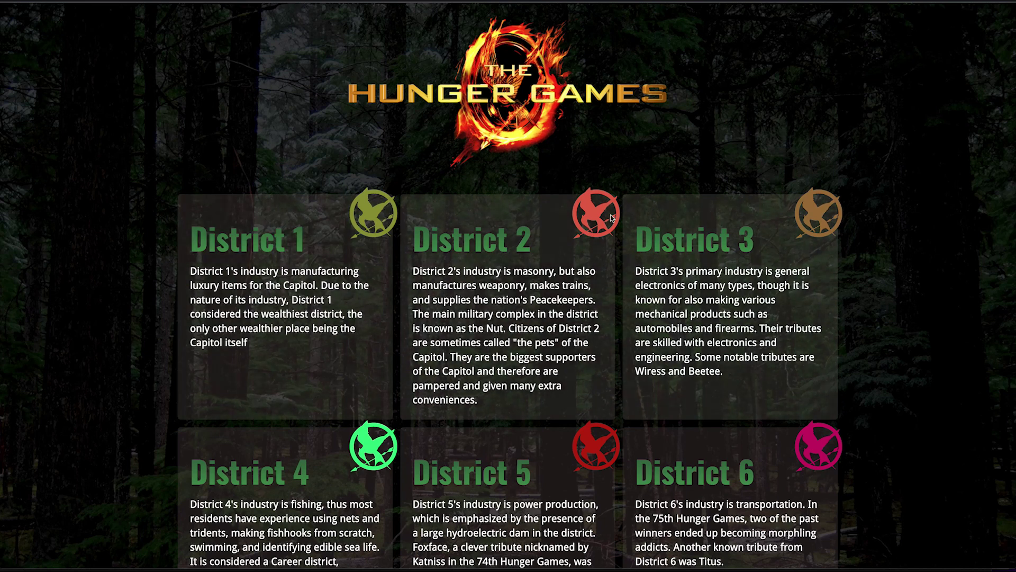
scroll(914, 266, down, 1)
scroll(913, 266, down, 5)
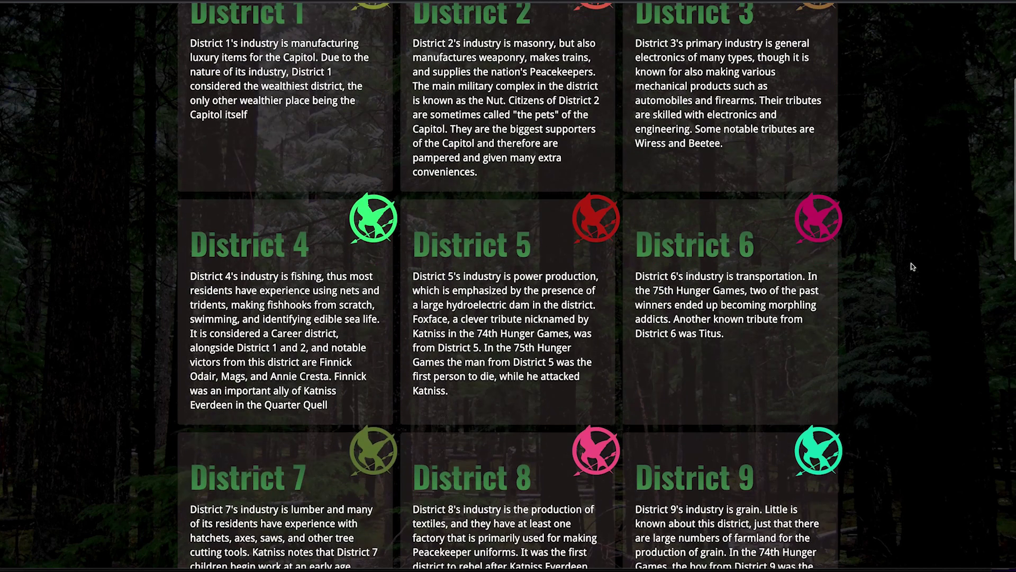
scroll(914, 266, up, 7)
scroll(914, 265, down, 1)
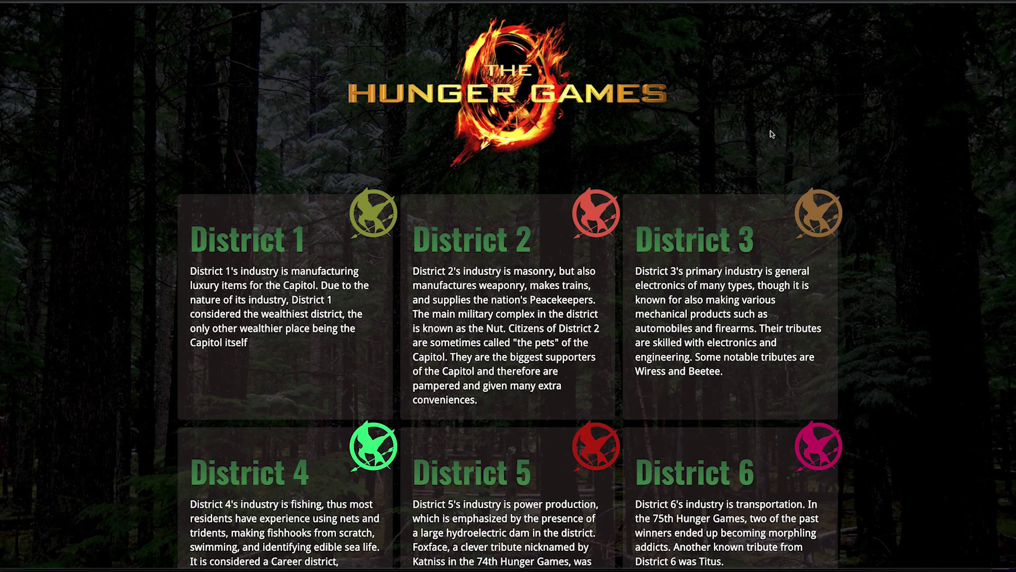
scroll(298, 162, down, 1)
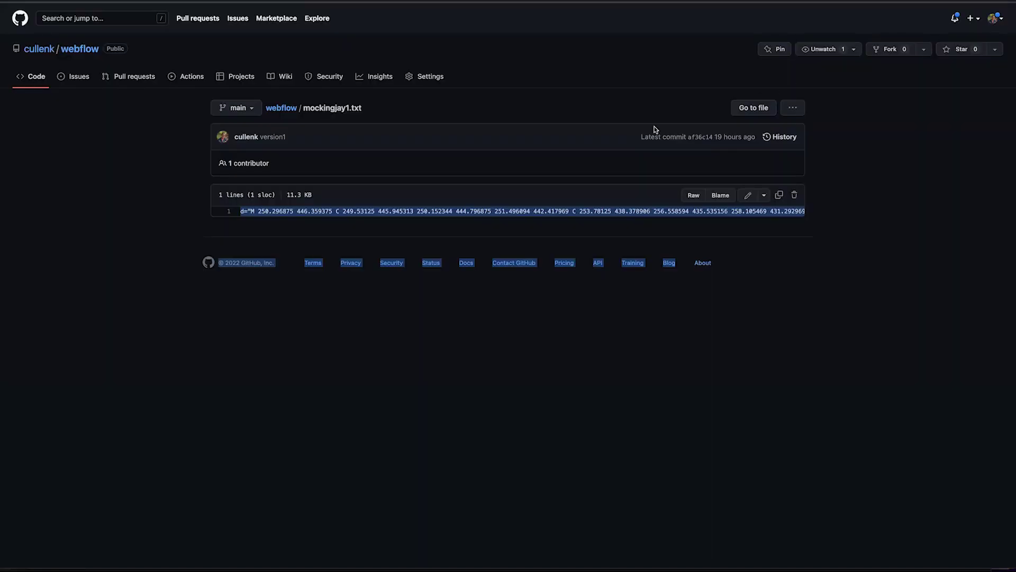
Revisit the path data on GitHub, and examine the SVG template, SVGPath placeholder and currentcolor fill in Webflow's Home page script
click(510, 213)
drag(479, 212, 828, 220)
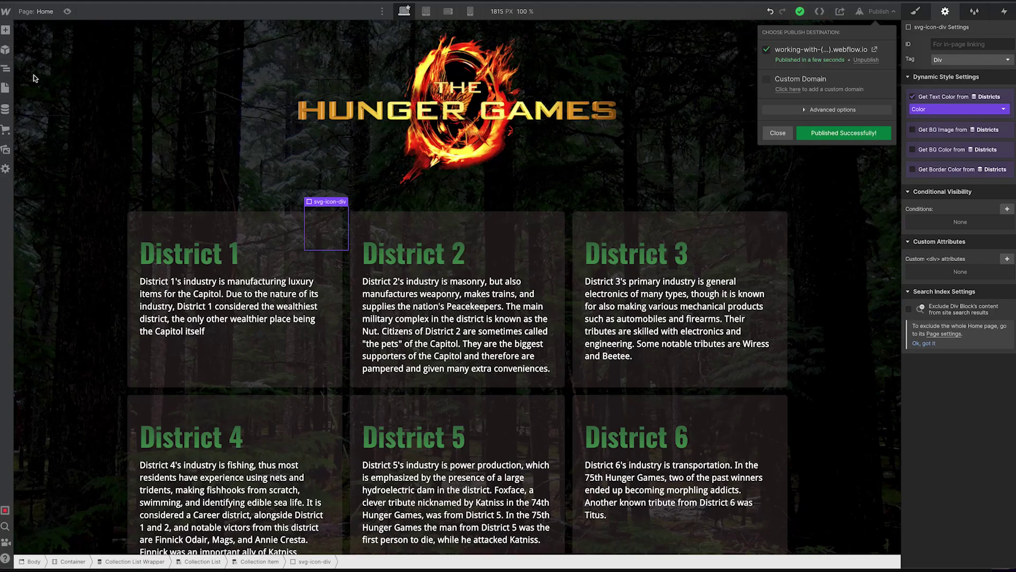
click(5, 87)
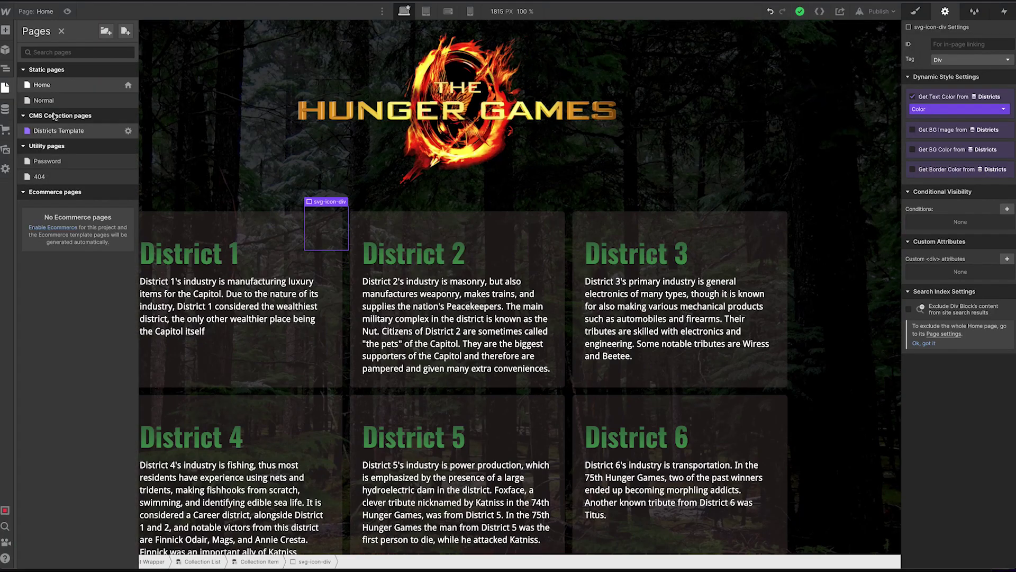
click(127, 85)
scroll(332, 294, down, 15)
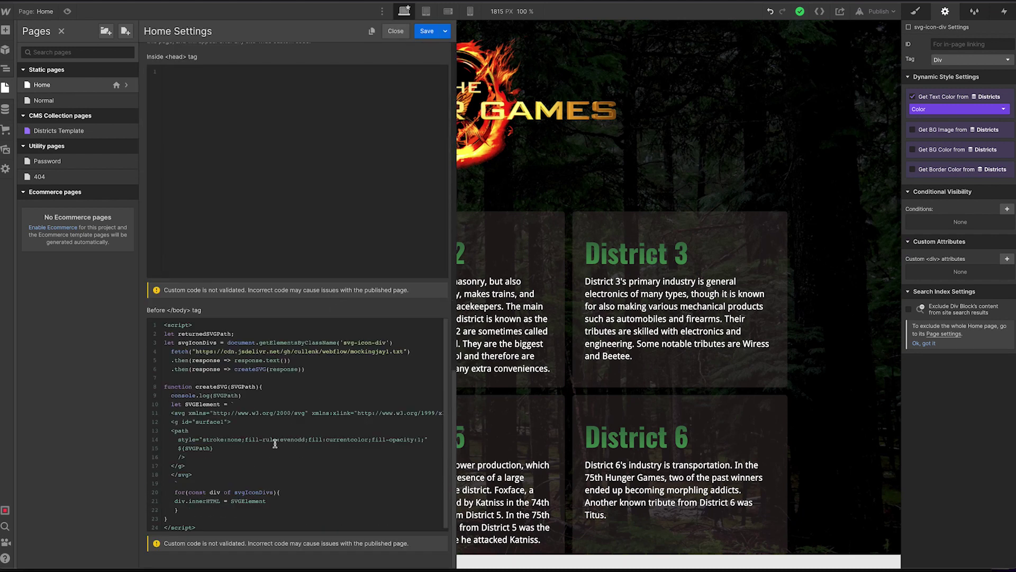
drag(178, 413, 213, 454)
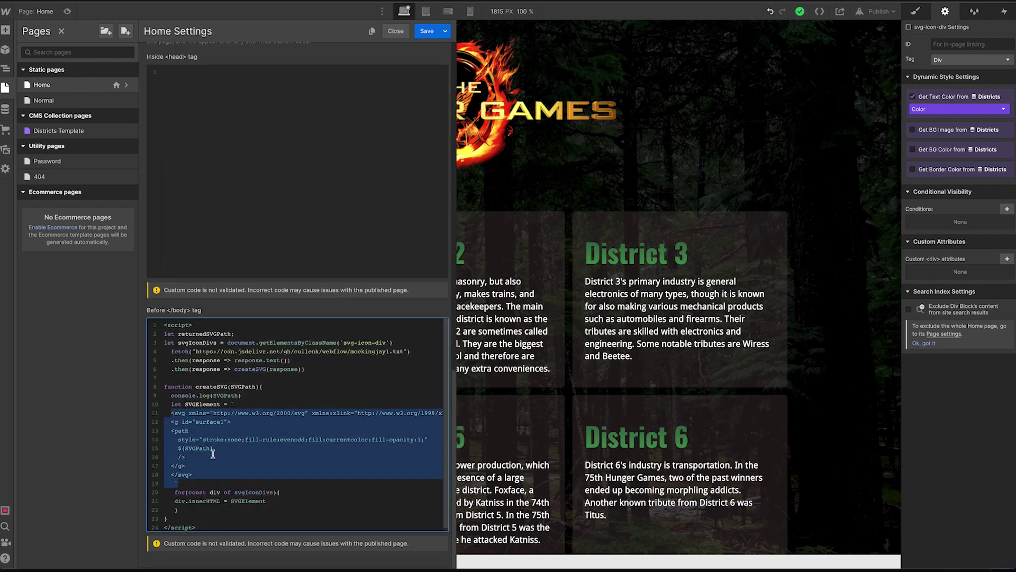
click(221, 448)
key(shift+Home)
key(shift+Home)
click(242, 449)
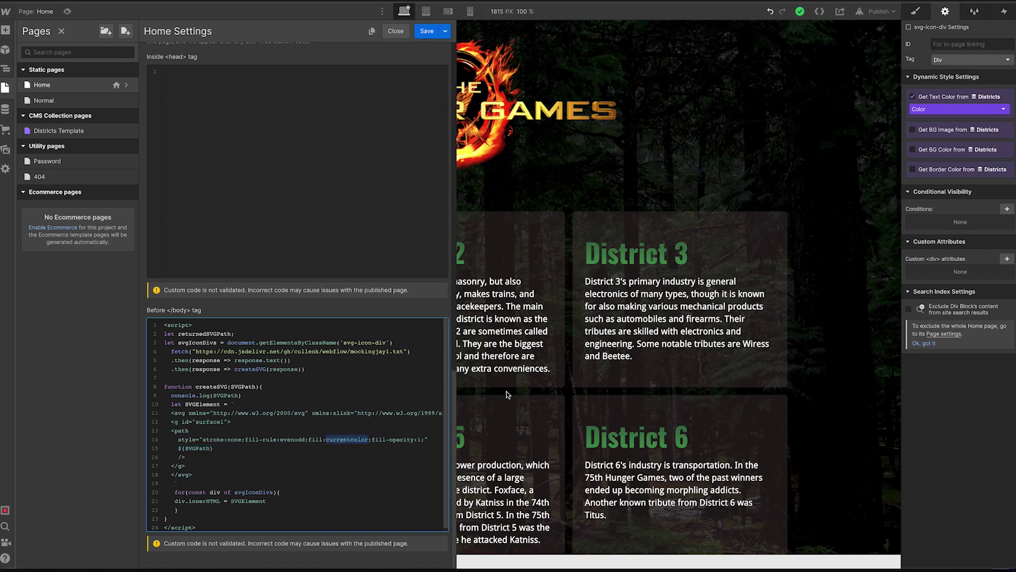
click(683, 373)
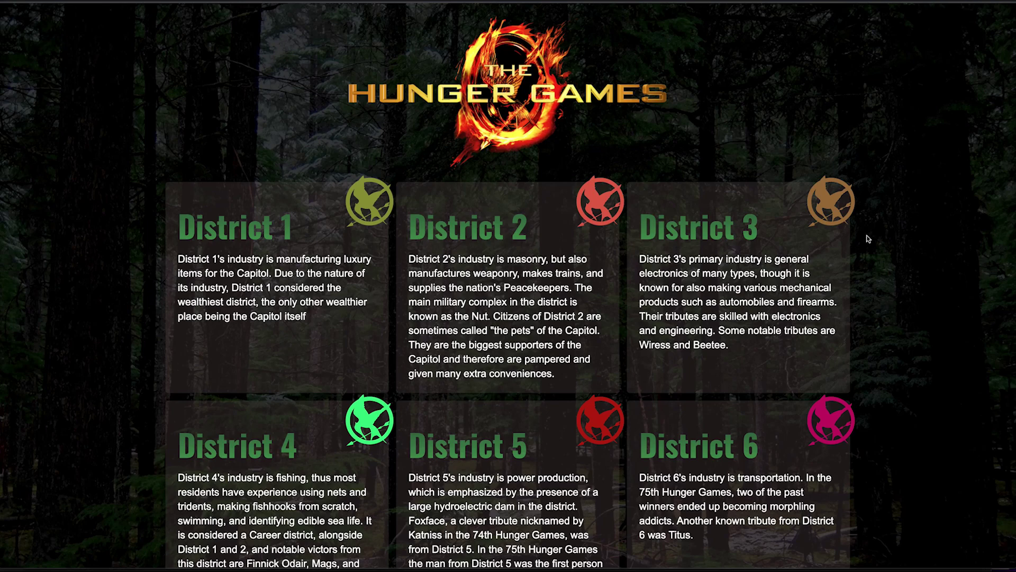
Look over the published page's colored icons, and switch past GitHub's mockingjay1.txt to the same file in Visual Studio Code
scroll(868, 240, down, 1)
scroll(868, 239, up, 1)
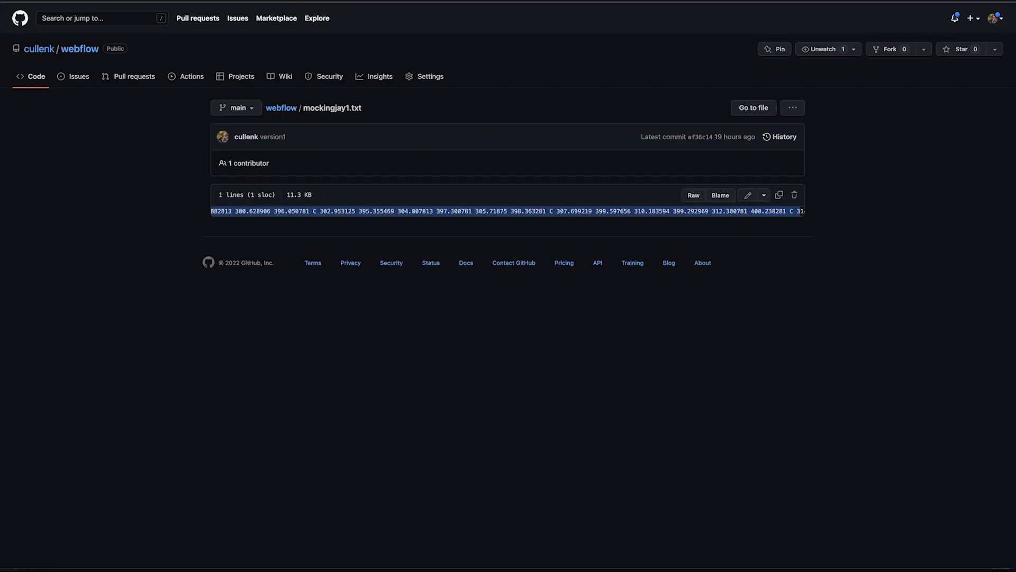
click(884, 119)
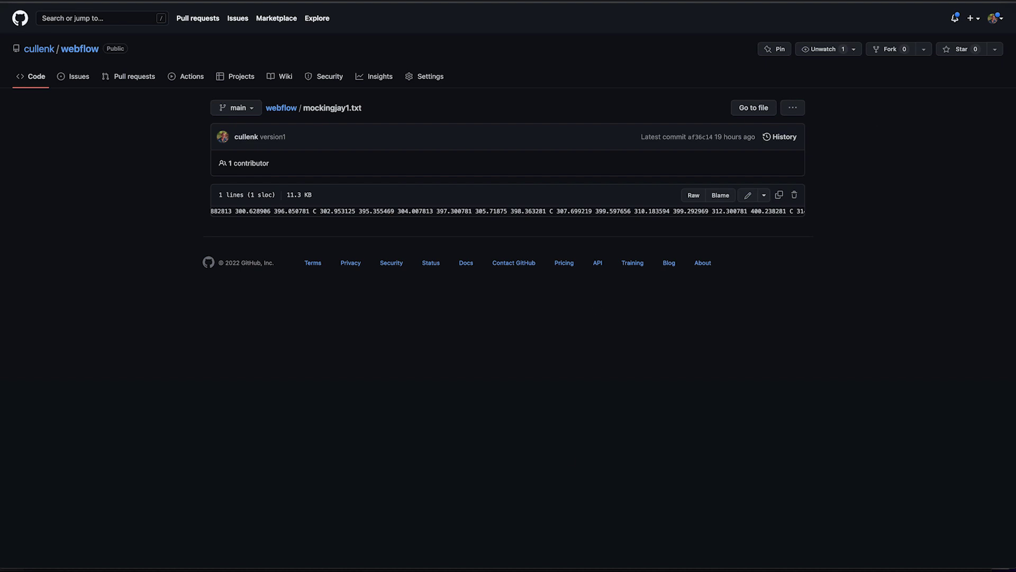
key(super+Tab)
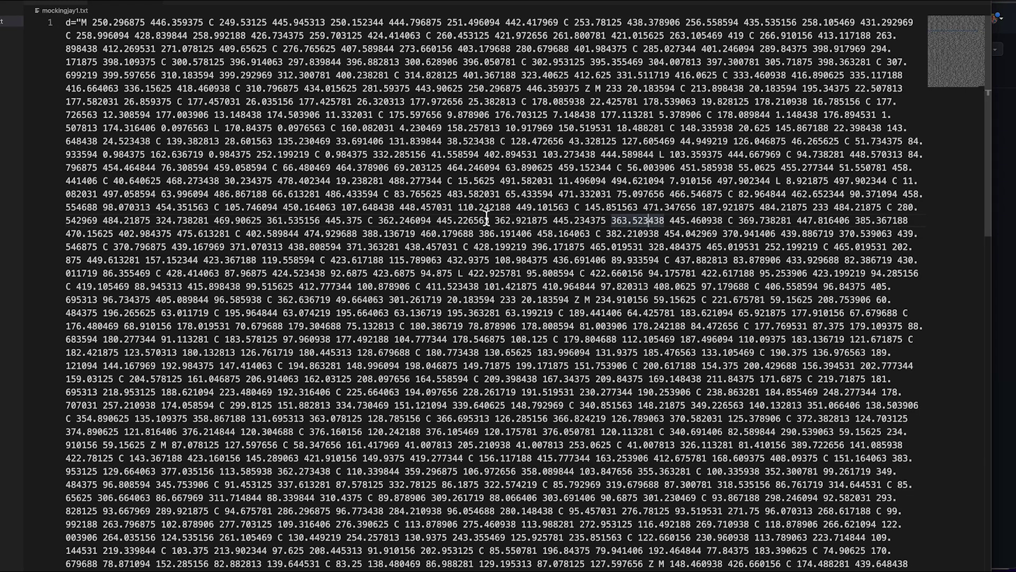